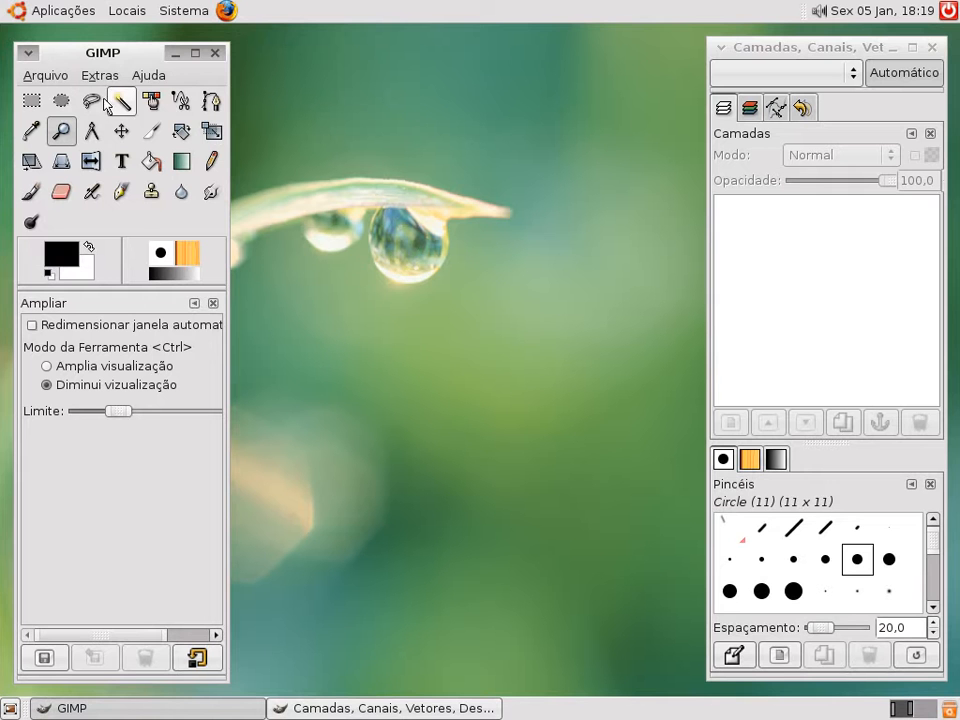
# Open Faux Fur.jpg from the Wallpapers/Nature folder and move its window lower, away from the toolbox's tools
pyautogui.click(45, 76)
pyautogui.click(53, 137)
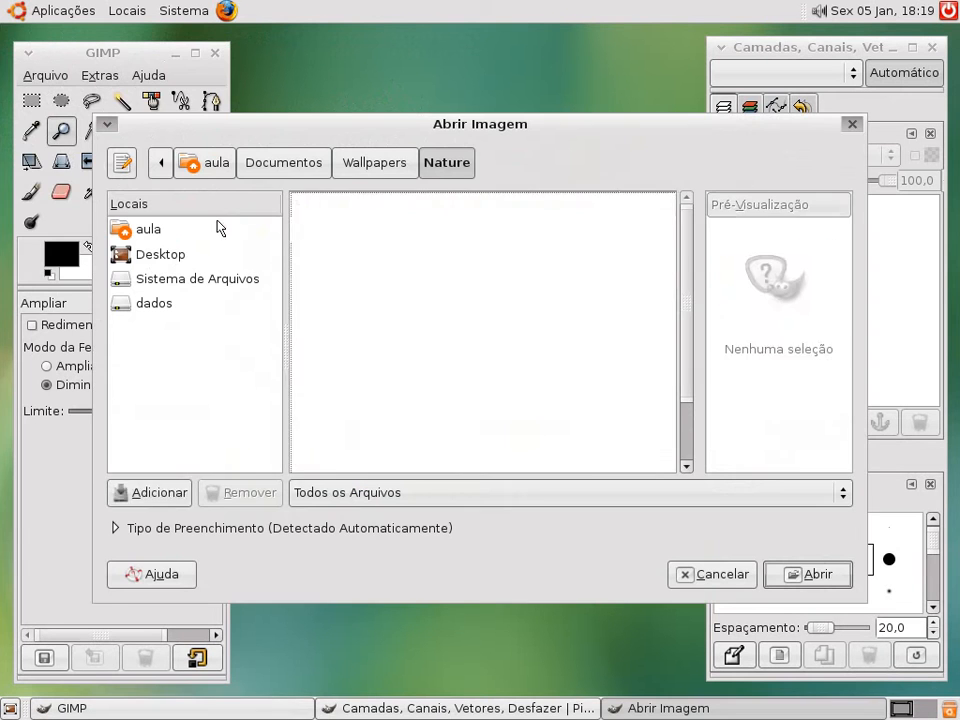
pyautogui.click(365, 299)
pyautogui.click(373, 326)
pyautogui.click(377, 300)
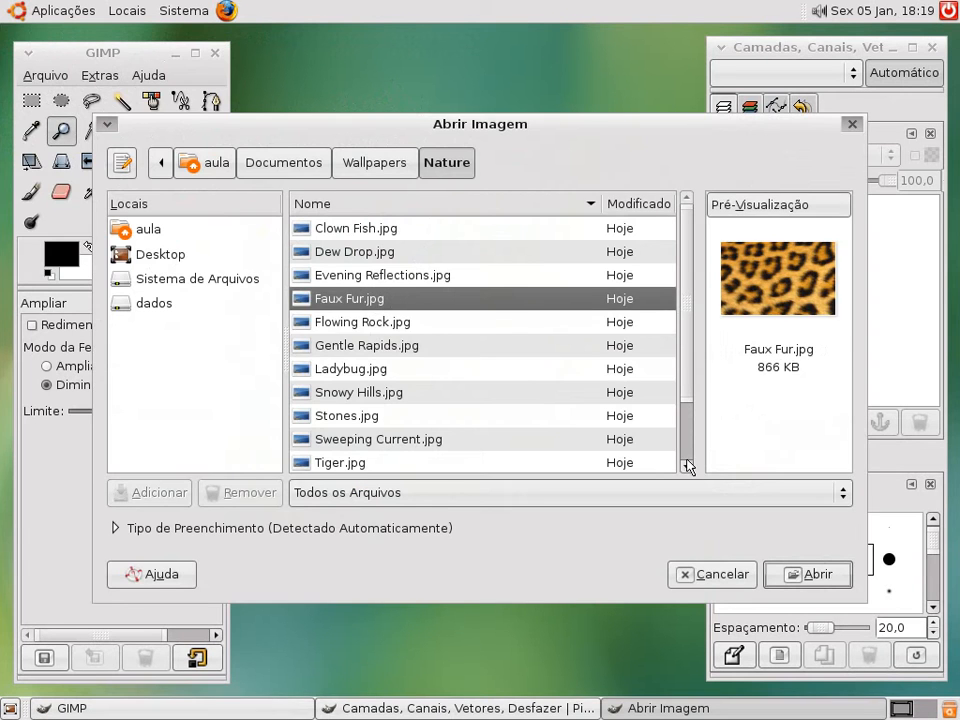
pyautogui.click(806, 574)
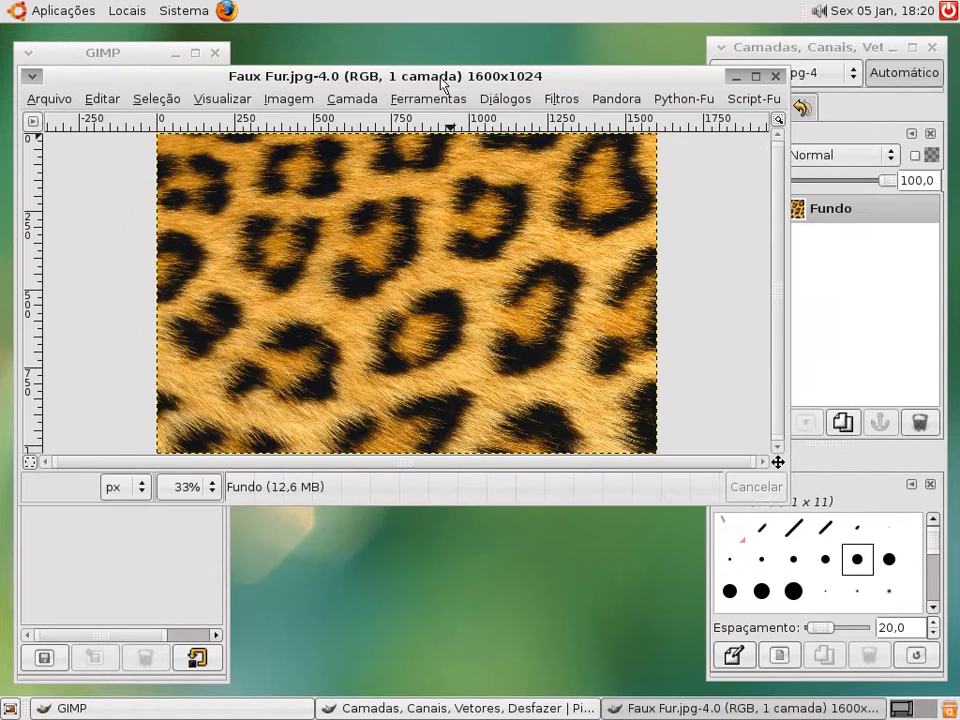
pyautogui.moveTo(444, 86); pyautogui.dragTo(512, 164)
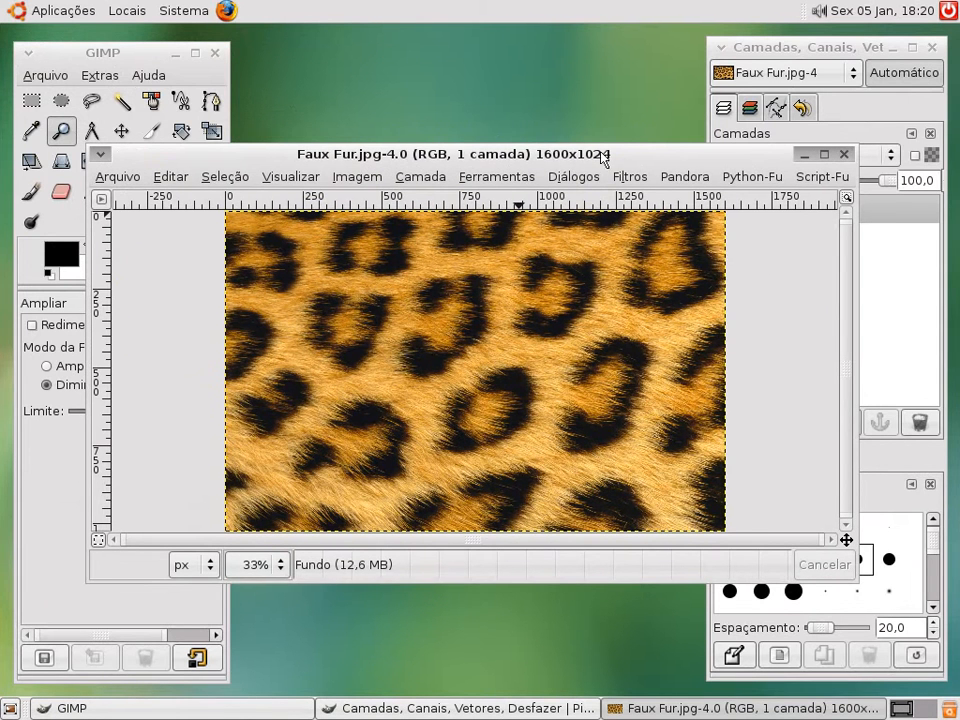
pyautogui.moveTo(603, 160); pyautogui.dragTo(610, 161)
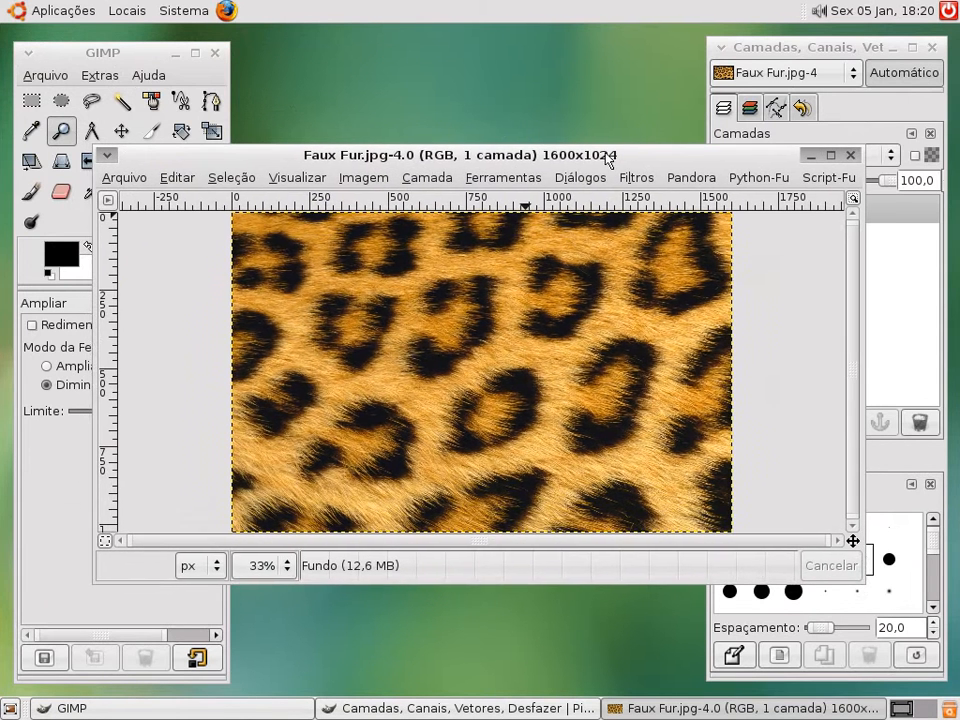
# Set the Zoom tool to enlarge the view and magnify the fur image to 550%
pyautogui.click(61, 132)
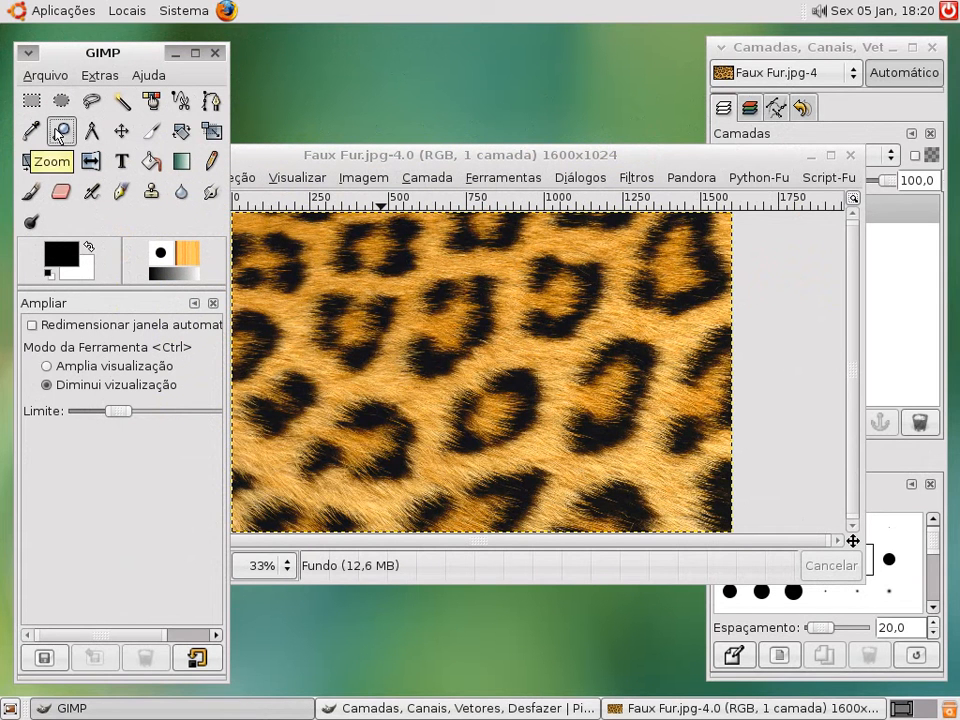
pyautogui.click(95, 367)
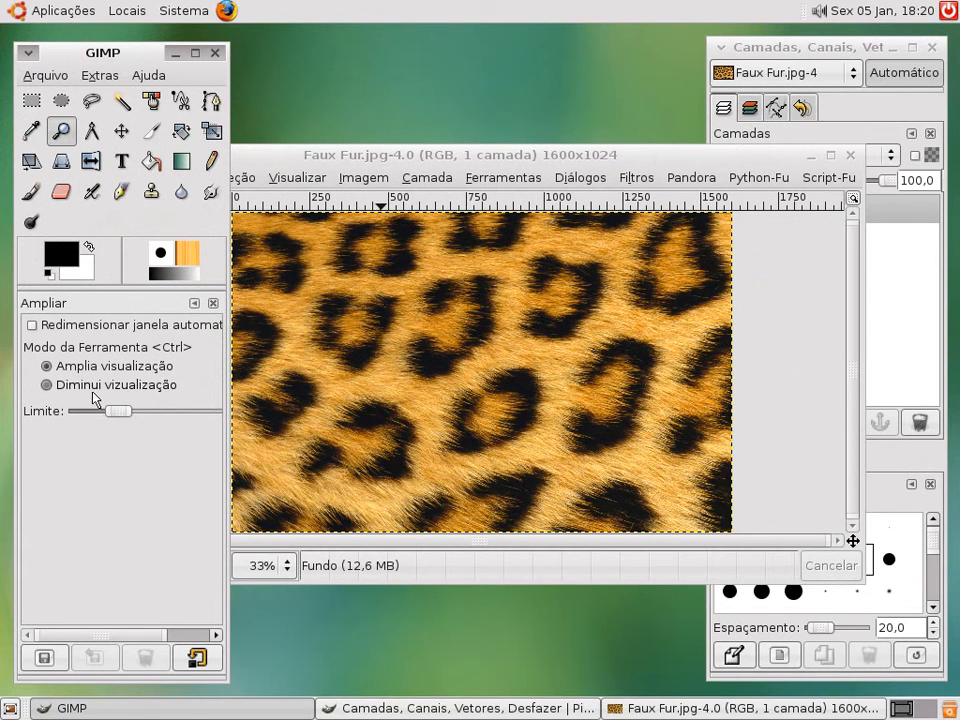
pyautogui.click(92, 385)
pyautogui.click(467, 365)
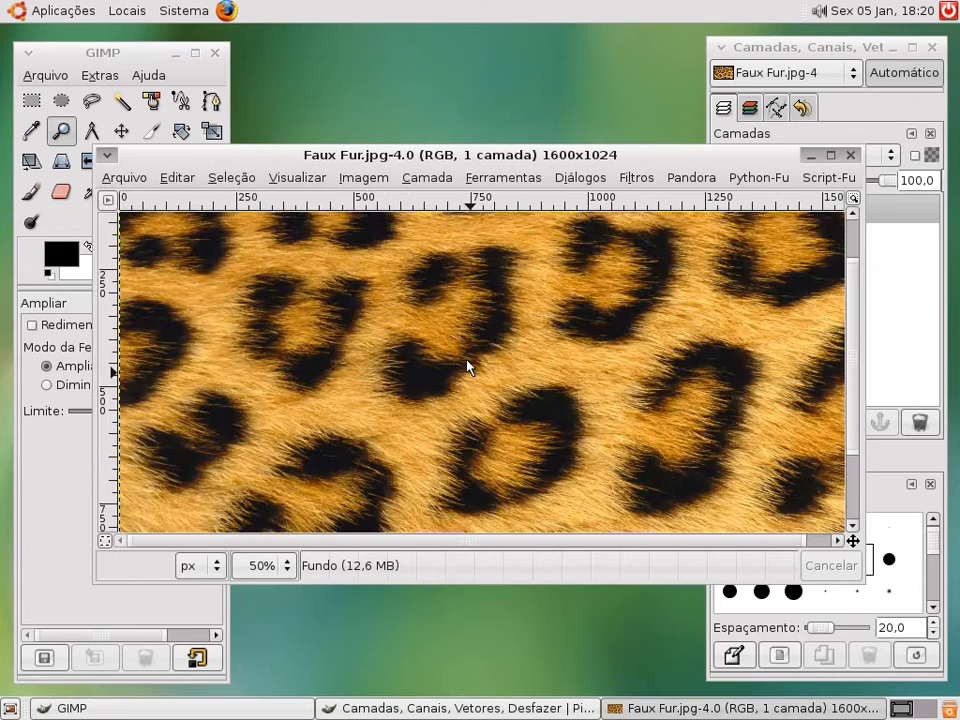
pyautogui.click(467, 366)
pyautogui.click(467, 367)
pyautogui.click(467, 367)
pyautogui.click(467, 367)
pyautogui.click(467, 367)
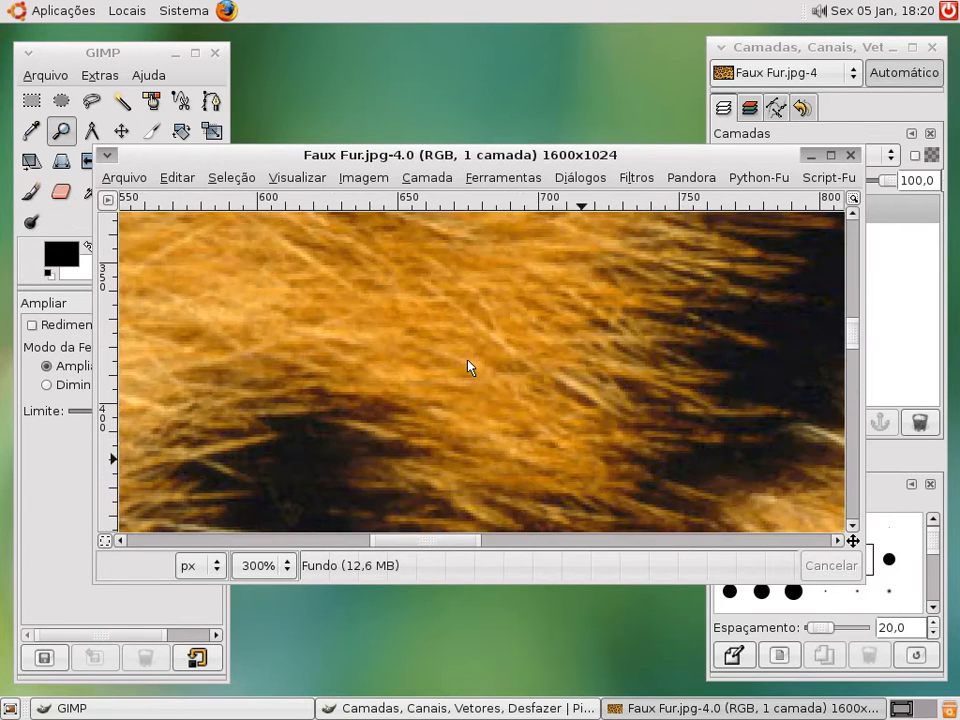
pyautogui.click(467, 367)
pyautogui.click(467, 367)
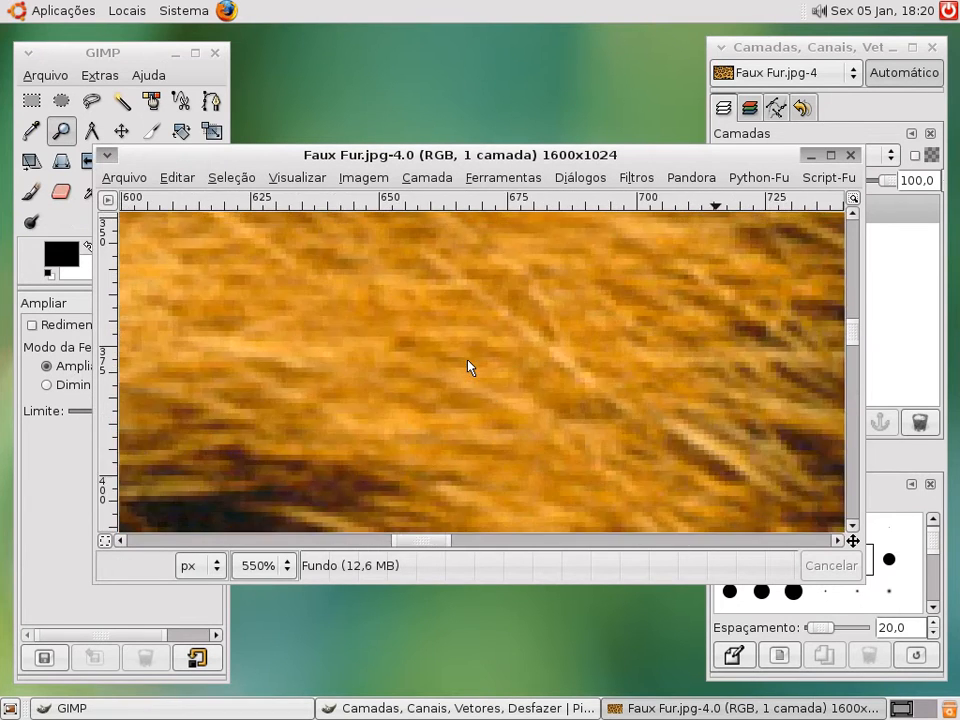
# Switch the Zoom tool to its reduce mode and zoom the image out to 25%
pyautogui.click(50, 386)
pyautogui.click(523, 414)
pyautogui.click(523, 414)
pyautogui.click(523, 414)
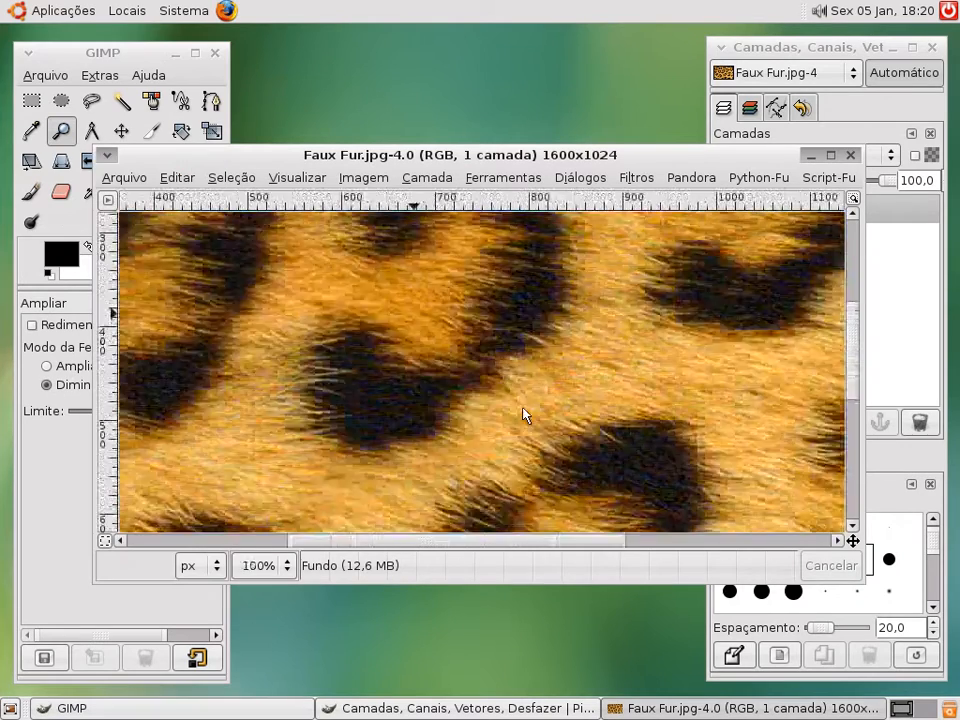
pyautogui.click(523, 414)
pyautogui.click(523, 414)
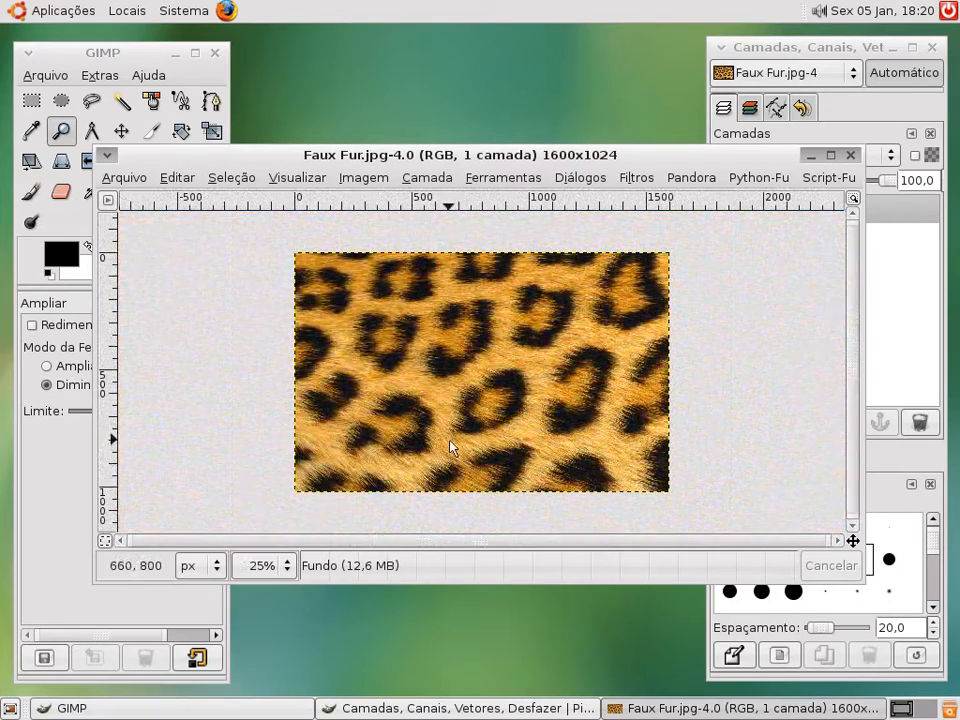
# Move the image window clear of the tool options and zoom out to 4% with the Zoom tool in reduce mode
pyautogui.click(42, 472)
pyautogui.click(160, 367)
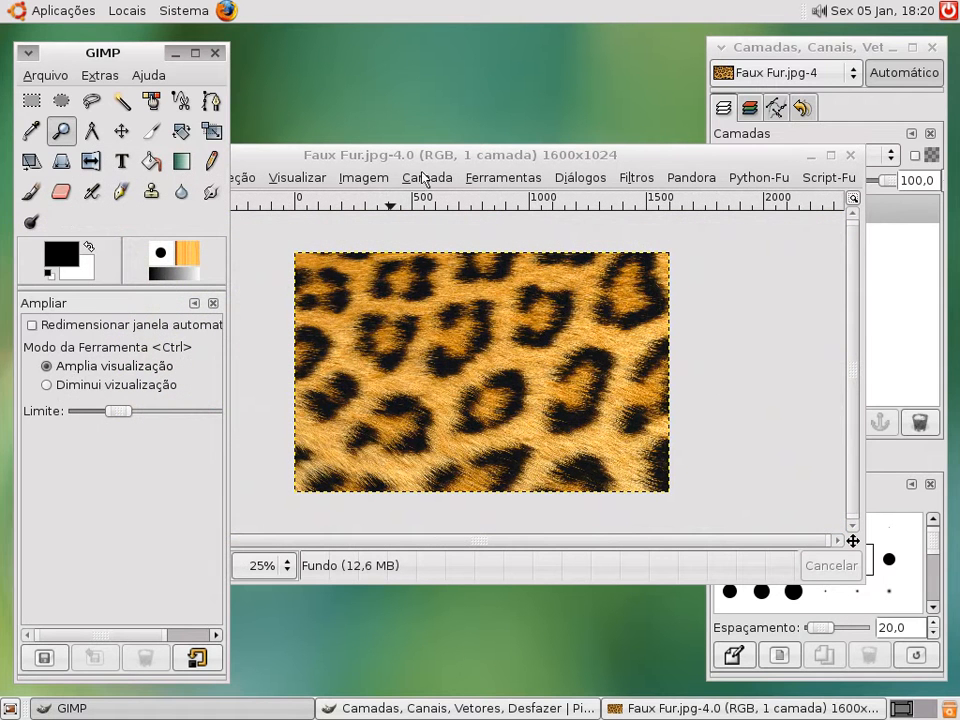
pyautogui.moveTo(428, 158); pyautogui.dragTo(571, 170)
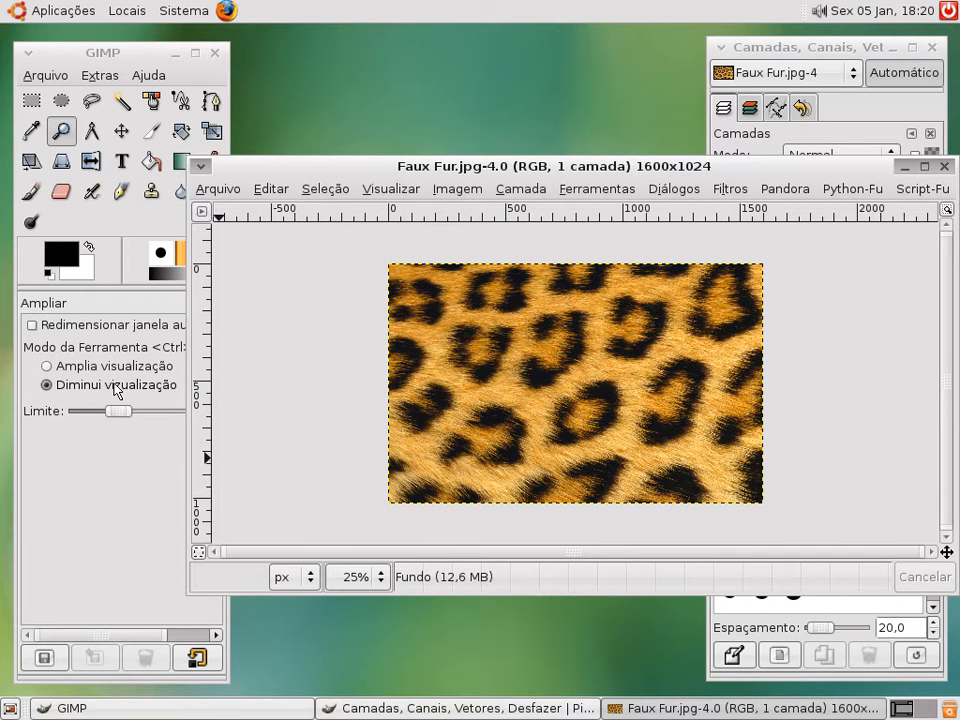
pyautogui.click(564, 384)
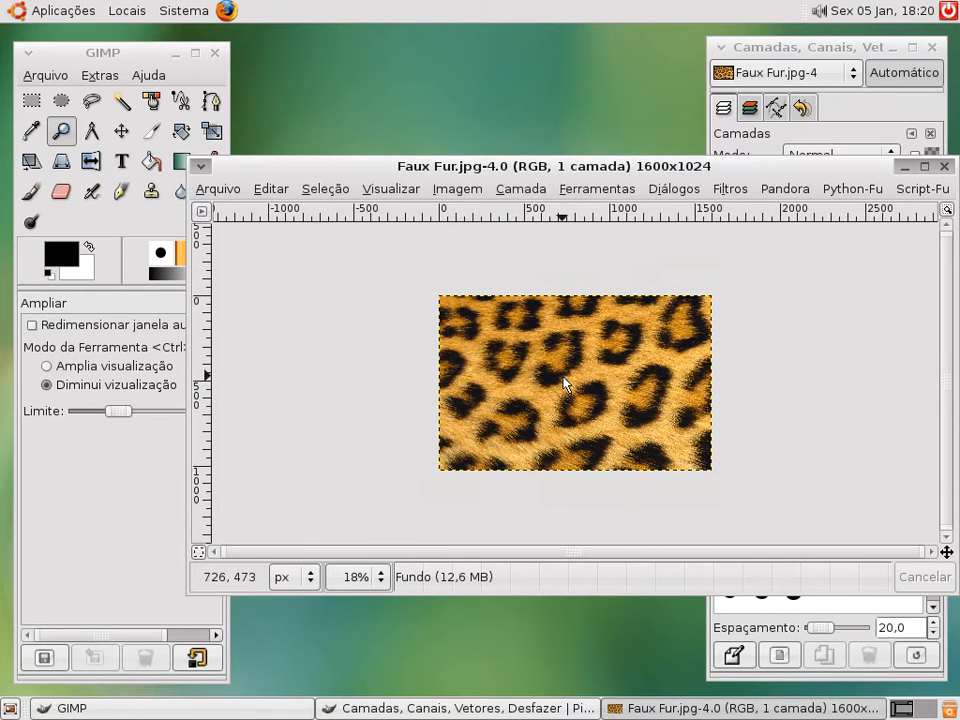
pyautogui.click(564, 384)
pyautogui.click(564, 384)
pyautogui.click(564, 384)
pyautogui.click(564, 384)
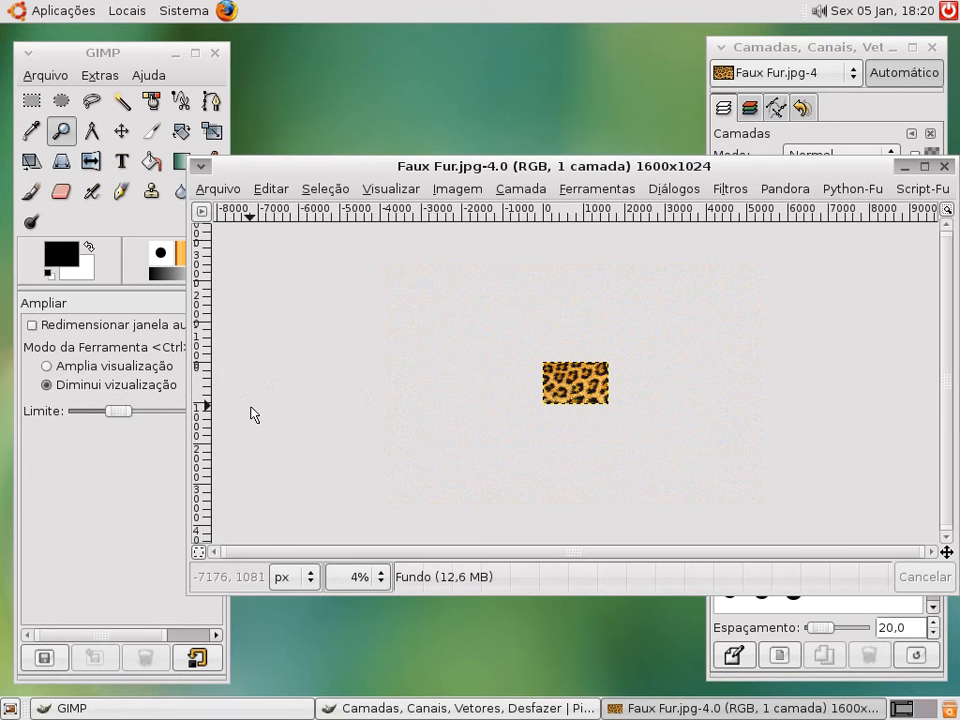
# Switch the Zoom tool back to enlarge mode and magnify the tiny image to 33%
pyautogui.click(62, 366)
pyautogui.click(551, 385)
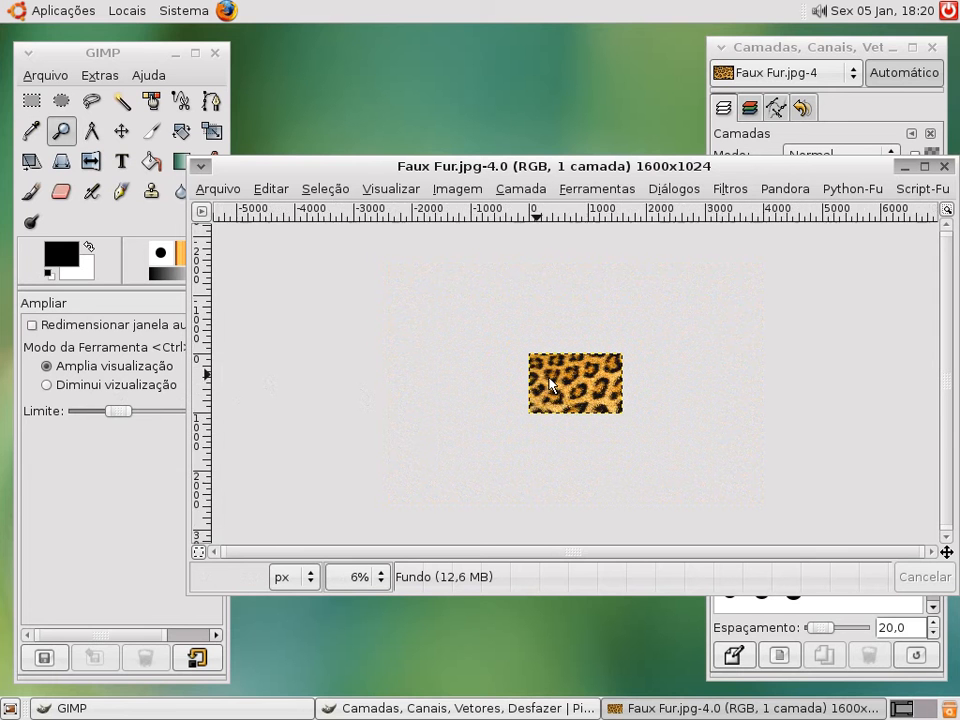
pyautogui.click(555, 387)
pyautogui.click(563, 390)
pyautogui.click(563, 390)
pyautogui.click(563, 390)
pyautogui.click(563, 390)
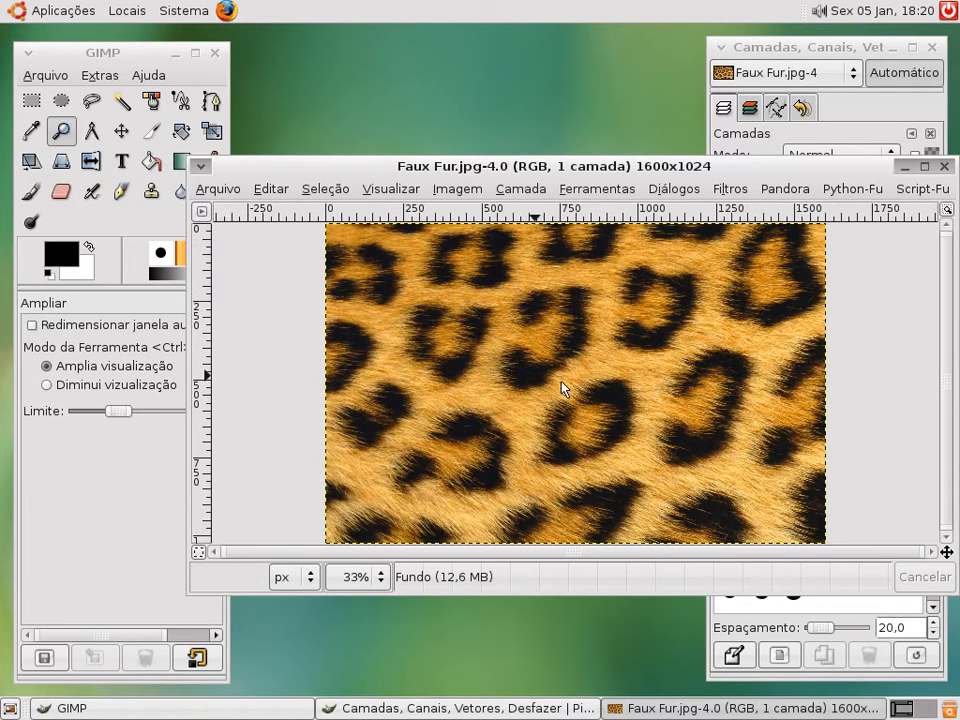
# Set the Zoom tool to reduce mode and zoom the image out to 12%
pyautogui.click(84, 396)
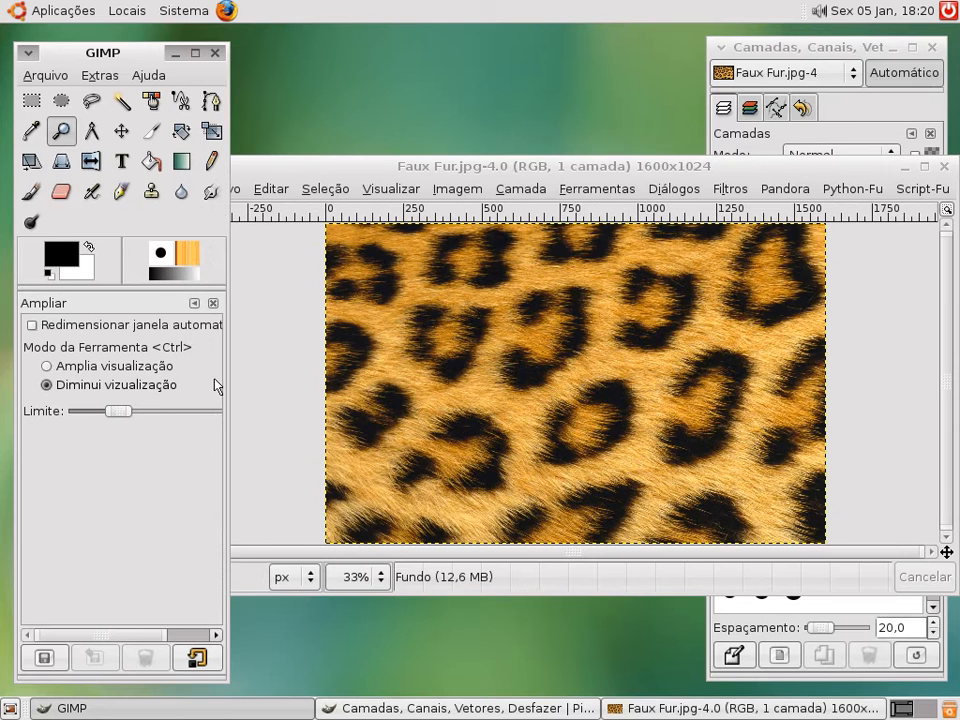
pyautogui.click(555, 166)
pyautogui.click(553, 390)
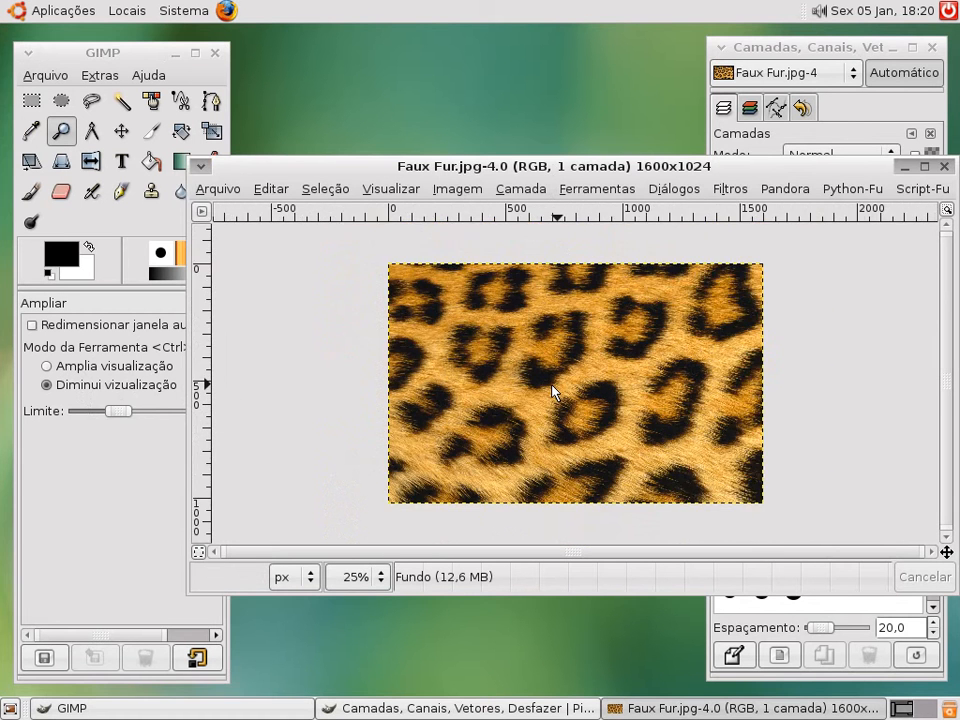
pyautogui.click(555, 392)
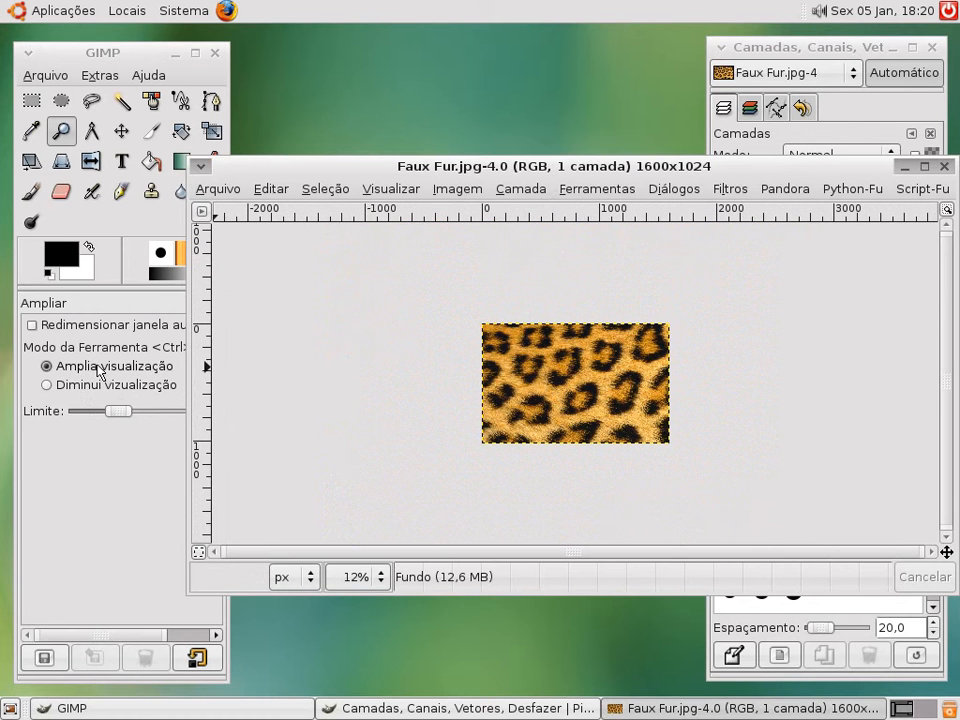
# Return the Zoom tool to enlarge mode and magnify the image to 150%
pyautogui.click(589, 401)
pyautogui.click(588, 400)
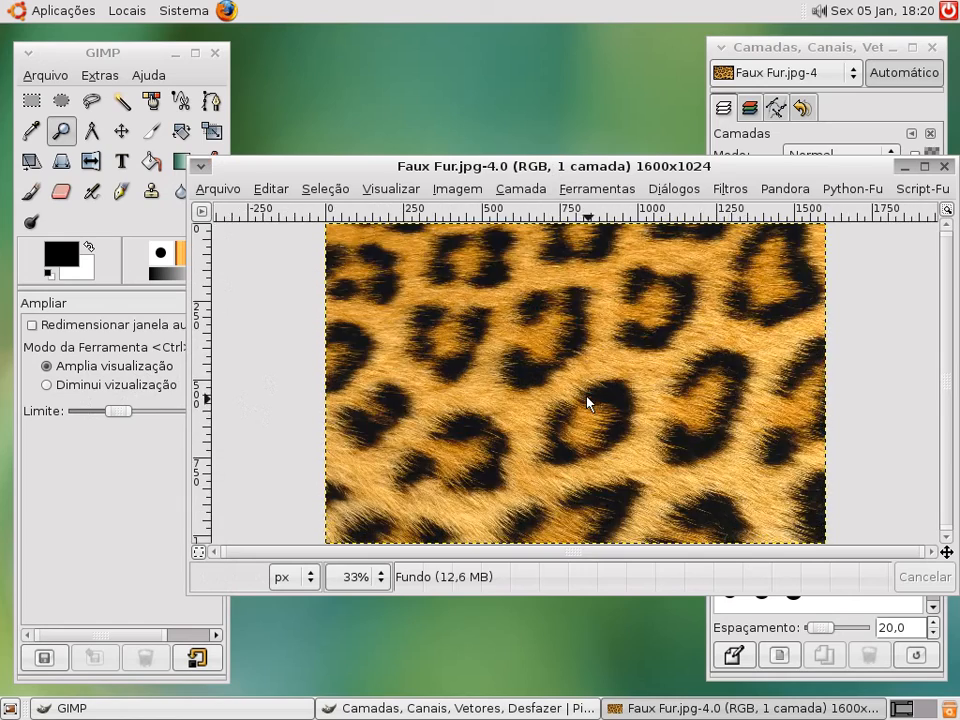
pyautogui.click(593, 396)
pyautogui.click(593, 396)
pyautogui.click(593, 396)
pyautogui.click(593, 396)
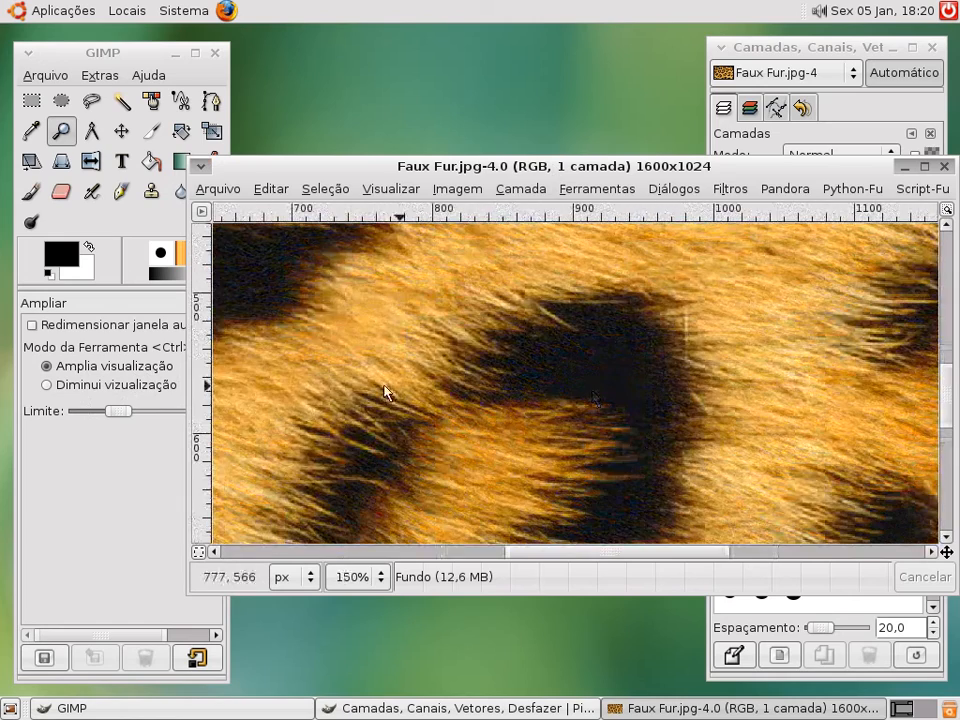
# Keep the Zoom tool in enlarge mode and zoom out to 18% by temporarily inverting the mode
pyautogui.click(69, 366)
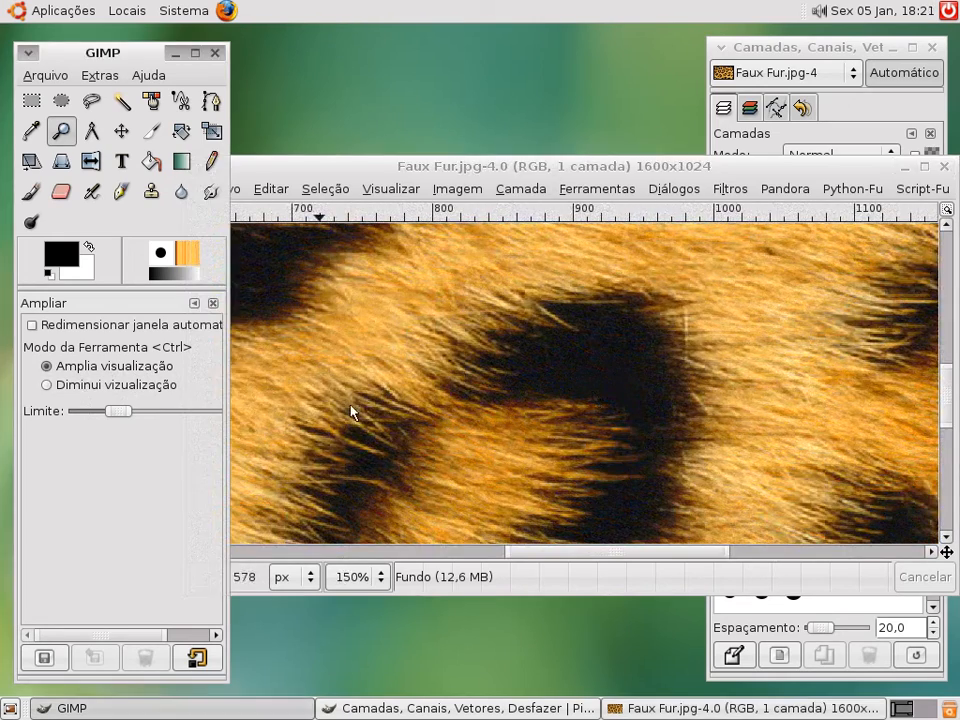
pyautogui.click(603, 352)
pyautogui.press('ctrl')
pyautogui.keyDown('ctrl'); pyautogui.click(563, 400); pyautogui.keyUp('ctrl')
pyautogui.keyDown('ctrl'); pyautogui.click(563, 399); pyautogui.keyUp('ctrl')
pyautogui.keyDown('ctrl'); pyautogui.click(563, 399); pyautogui.keyUp('ctrl')
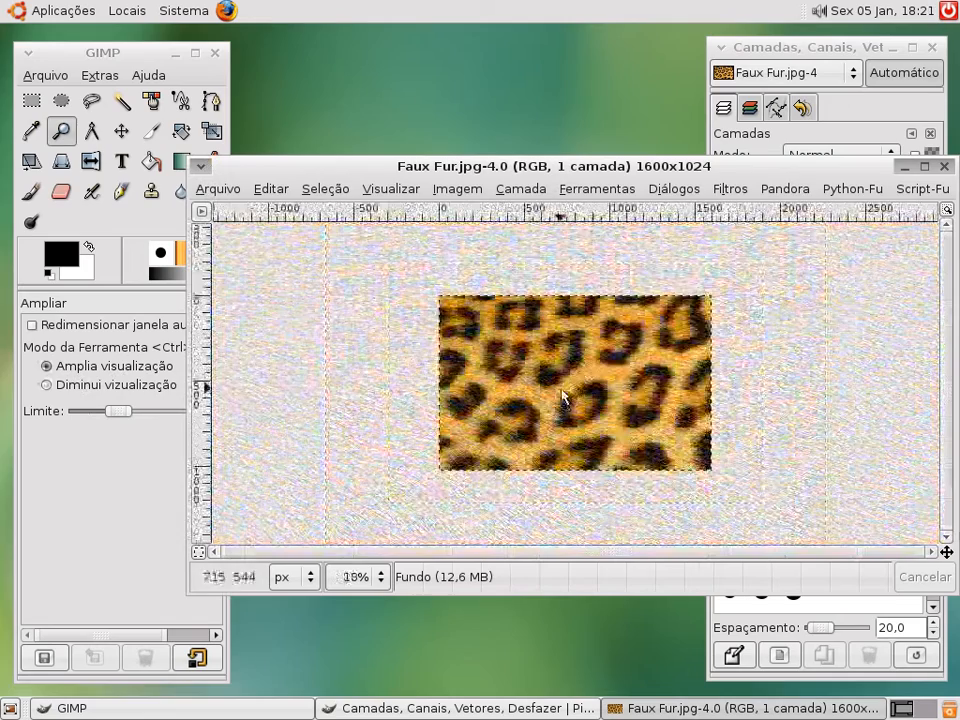
# Alternate between zooming in and out on the image without changing the Zoom tool's enlarge mode option
pyautogui.click(563, 397)
pyautogui.click(563, 396)
pyautogui.keyDown('ctrl'); pyautogui.click(561, 392); pyautogui.keyUp('ctrl')
pyautogui.keyDown('ctrl'); pyautogui.click(561, 390); pyautogui.keyUp('ctrl')
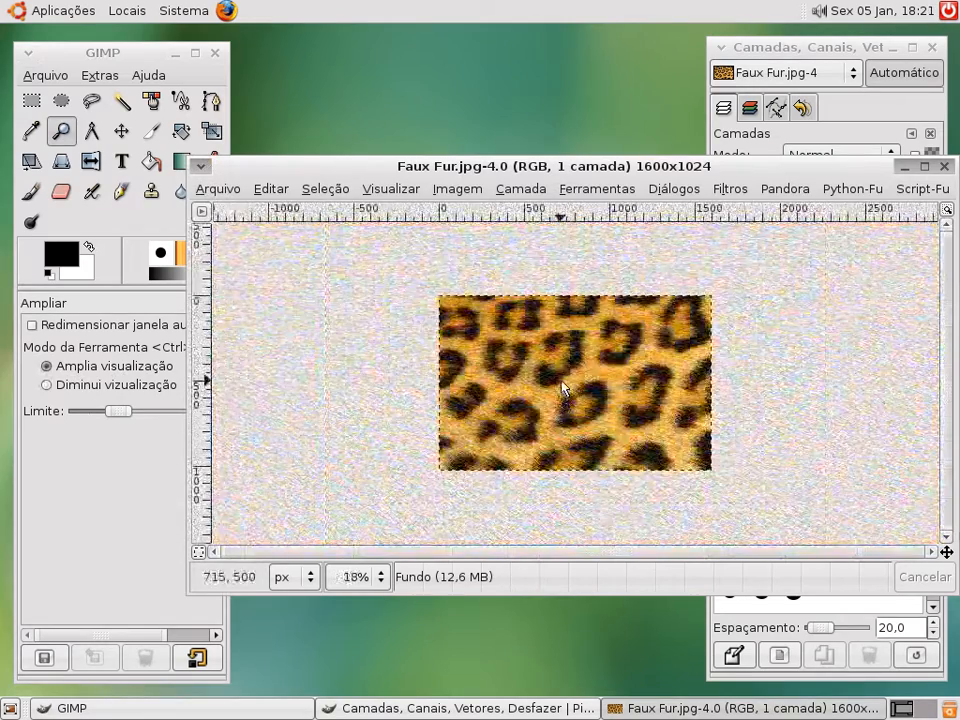
pyautogui.click(562, 387)
pyautogui.click(562, 385)
pyautogui.keyDown('ctrl'); pyautogui.click(562, 385); pyautogui.keyUp('ctrl')
pyautogui.keyDown('ctrl'); pyautogui.click(562, 385); pyautogui.keyUp('ctrl')
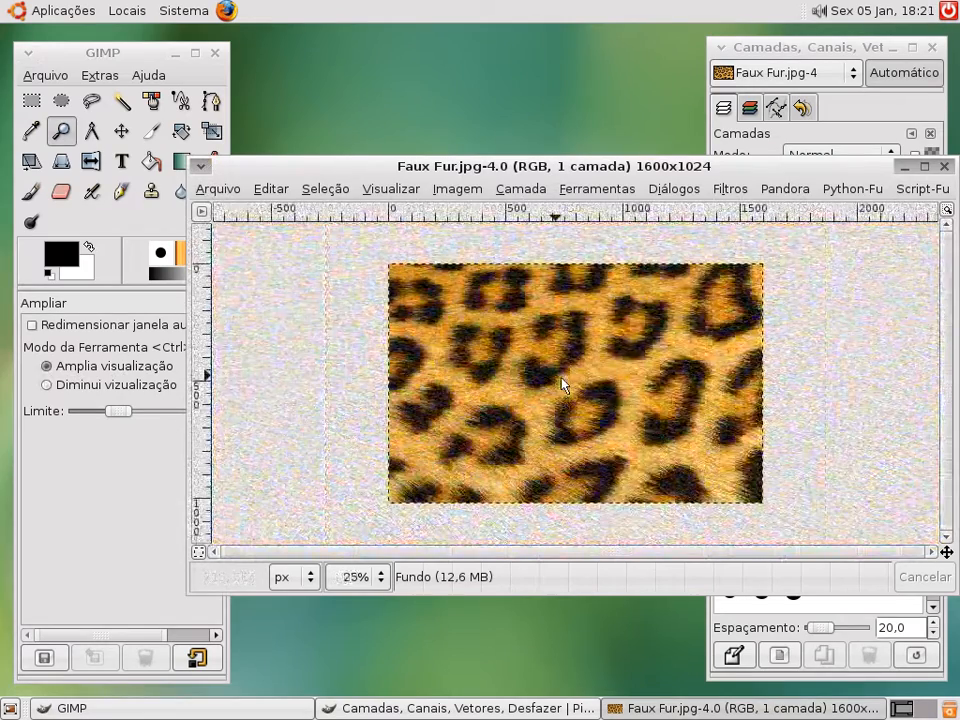
# Magnify the image to 150% around the dark spot and reposition the image window on the desktop
pyautogui.click(562, 385)
pyautogui.click(562, 385)
pyautogui.click(562, 385)
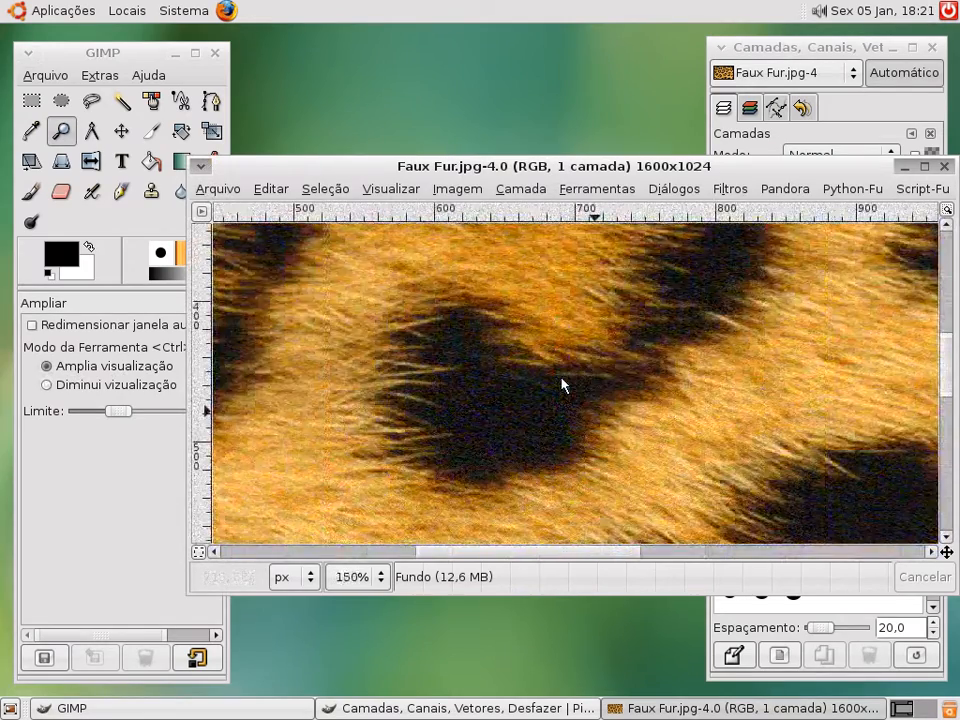
pyautogui.moveTo(398, 171); pyautogui.dragTo(359, 139)
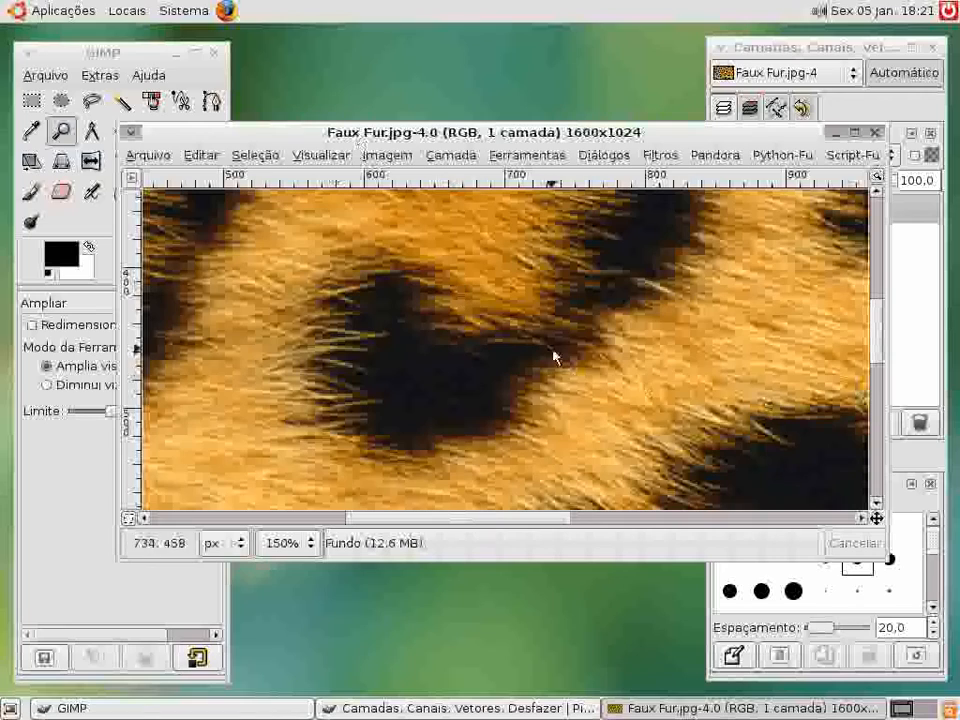
# Pan the magnified image vertically, horizontally and freely to view other parts of the fur at 150%
pyautogui.moveTo(878, 333); pyautogui.dragTo(875, 382)
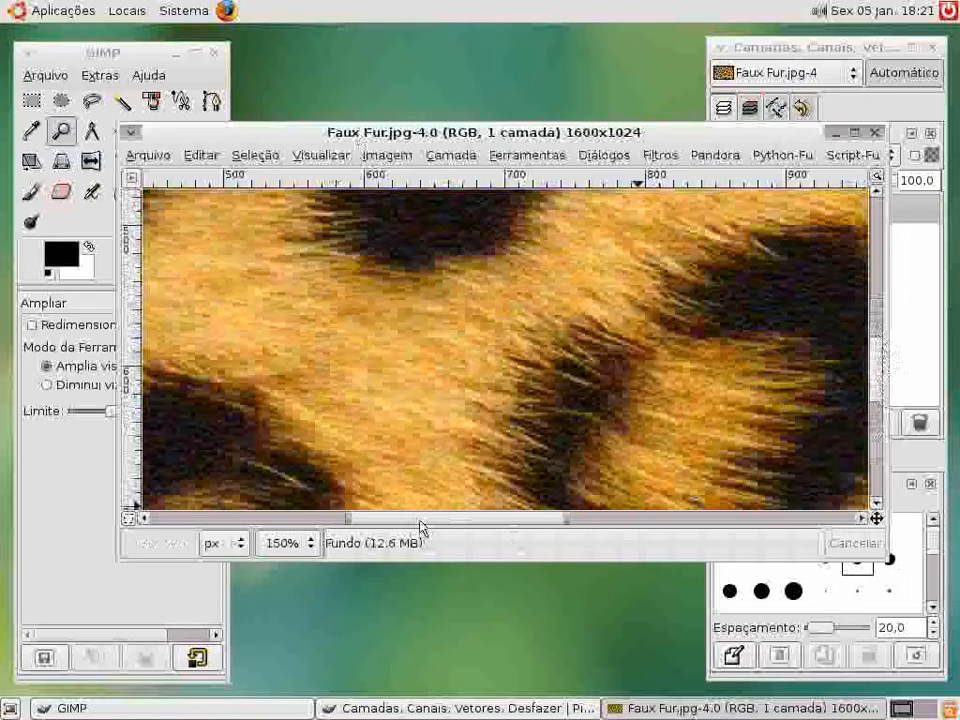
pyautogui.moveTo(422, 519); pyautogui.dragTo(492, 520)
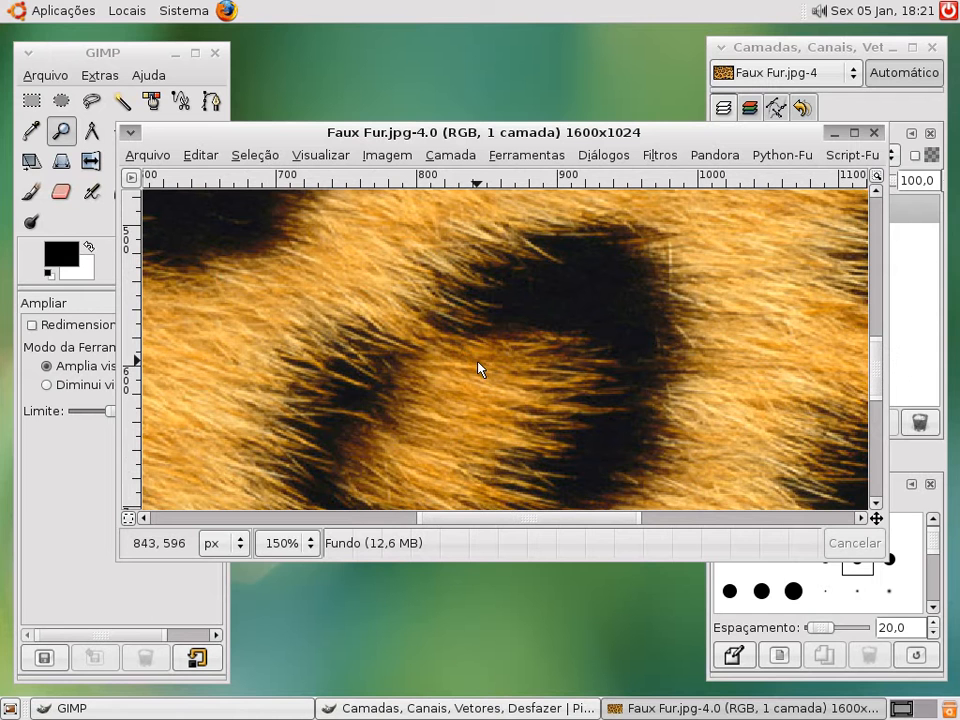
pyautogui.scroll(3, 478, 369)
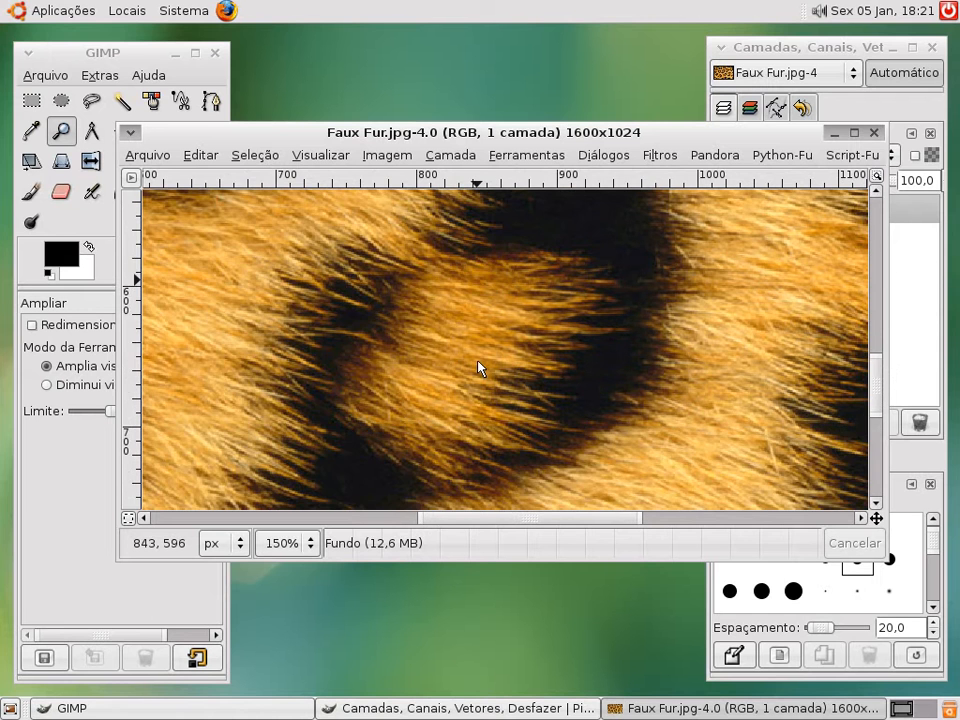
pyautogui.scroll(-3, 478, 369)
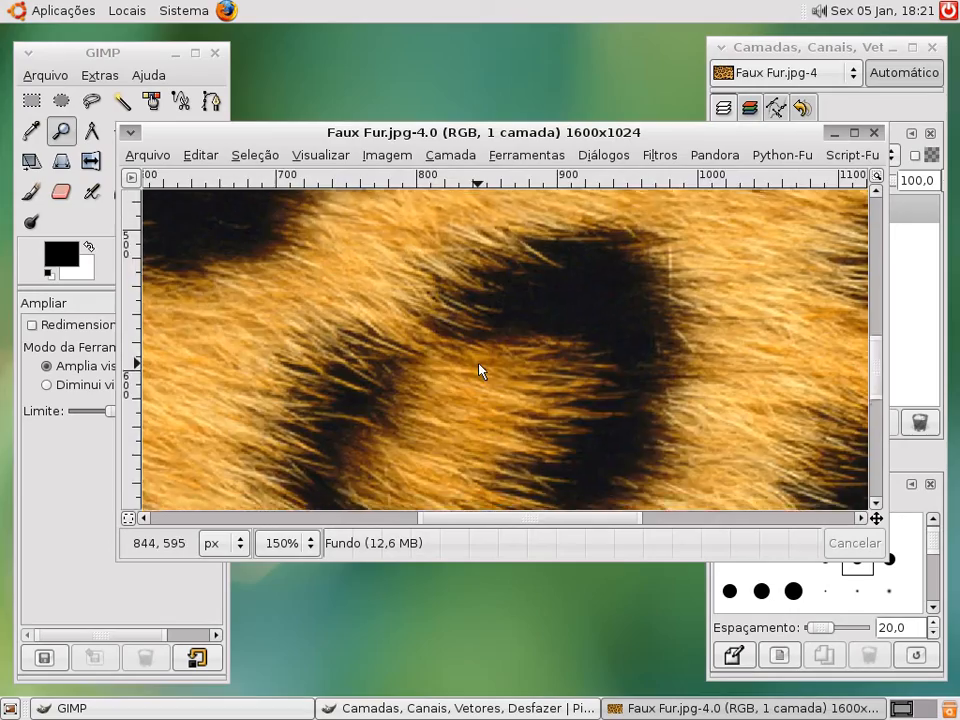
pyautogui.moveTo(478, 364); pyautogui.dragTo(594, 392)
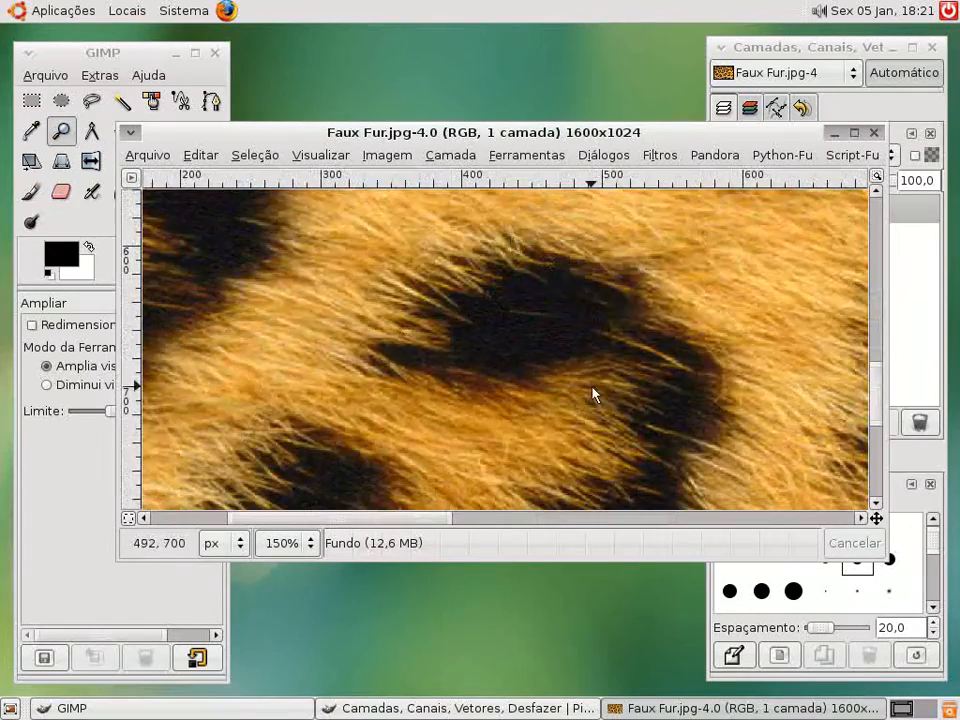
# Magnify the fur to 400% and pan across the enlarged detail
pyautogui.click(594, 390)
pyautogui.click(594, 391)
pyautogui.click(594, 392)
pyautogui.hscroll(3, 690, 405)
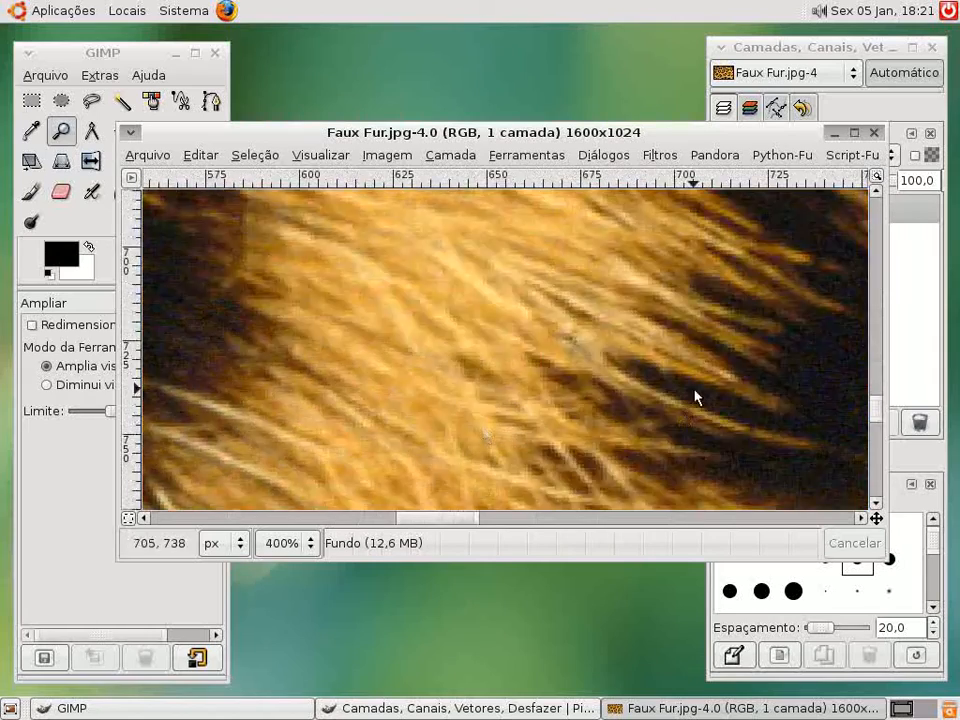
# Reduce the magnification from the fur detail to 66% and pan towards the upper right area of the image
pyautogui.keyDown('ctrl'); pyautogui.click(444, 392); pyautogui.keyUp('ctrl')
pyautogui.keyDown('ctrl'); pyautogui.click(443, 393); pyautogui.keyUp('ctrl')
pyautogui.keyDown('ctrl'); pyautogui.click(443, 393); pyautogui.keyUp('ctrl')
pyautogui.keyDown('ctrl'); pyautogui.click(443, 393); pyautogui.keyUp('ctrl')
pyautogui.keyDown('ctrl'); pyautogui.click(443, 393); pyautogui.keyUp('ctrl')
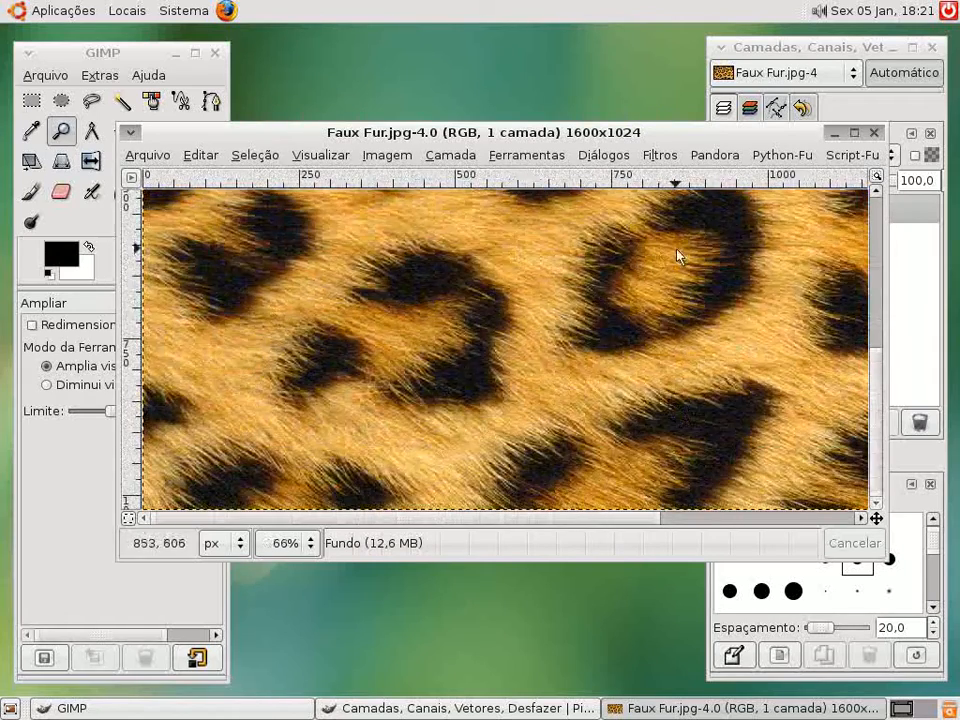
pyautogui.hscroll(4, 456, 401)
pyautogui.scroll(3, 553, 465)
pyautogui.scroll(5, 553, 465)
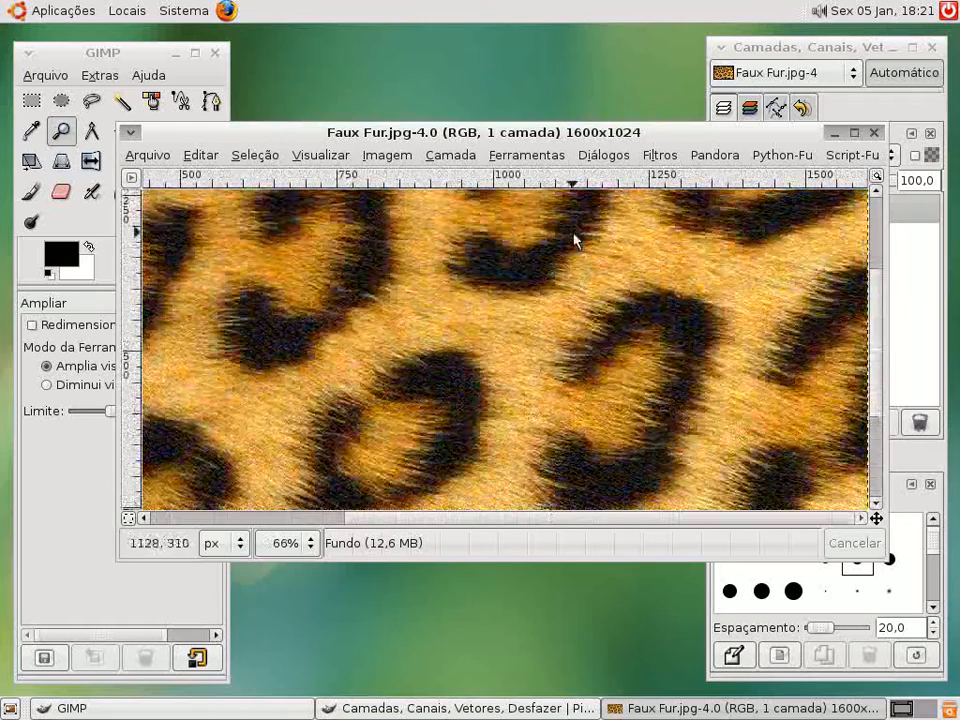
# Magnify the spots to 100% and pan across them, and reduce the view to 25% to fit the whole image
pyautogui.scroll(1, 501, 392)
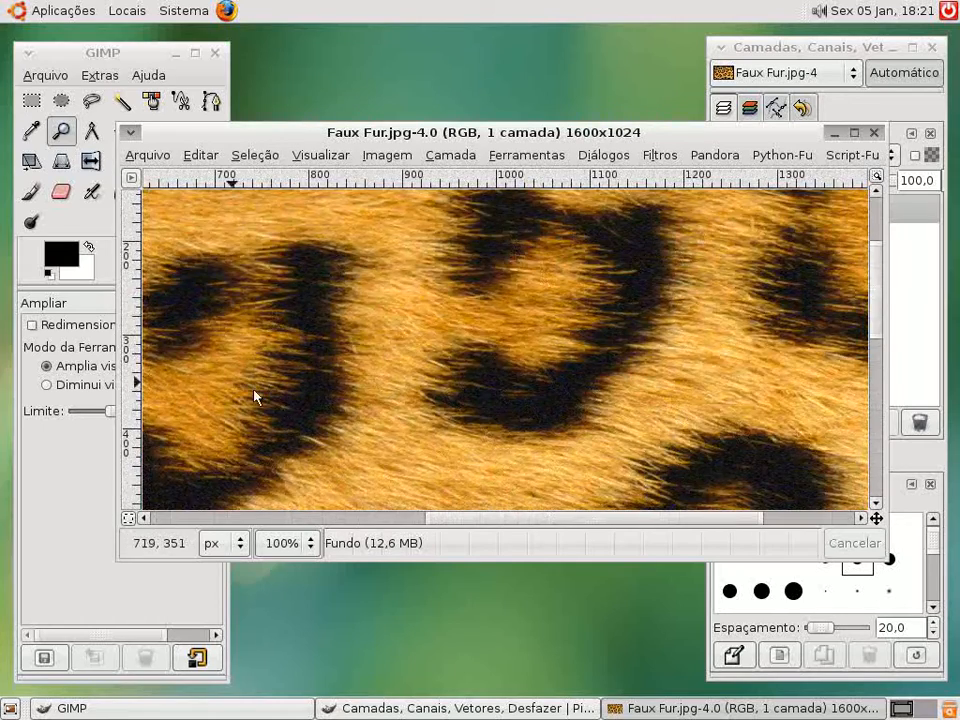
pyautogui.moveTo(254, 391); pyautogui.dragTo(677, 361)
pyautogui.keyDown('ctrl'); pyautogui.click(677, 361); pyautogui.keyUp('ctrl')
pyautogui.keyDown('ctrl'); pyautogui.click(640, 372); pyautogui.keyUp('ctrl')
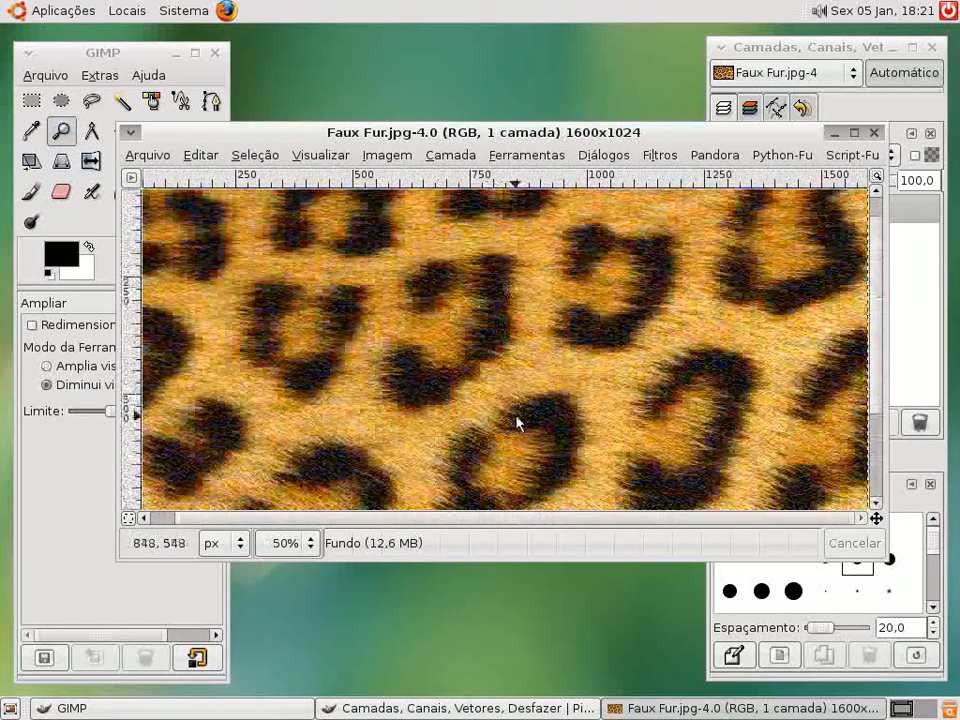
pyautogui.keyDown('ctrl'); pyautogui.click(516, 422); pyautogui.keyUp('ctrl')
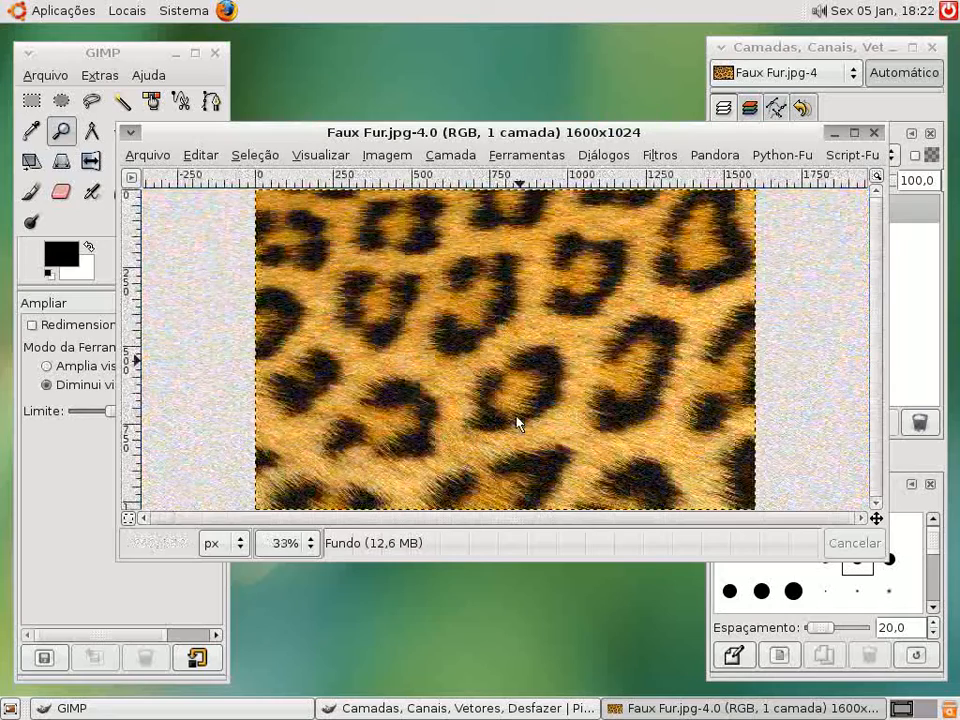
pyautogui.keyDown('ctrl'); pyautogui.click(516, 421); pyautogui.keyUp('ctrl')
pyautogui.moveTo(526, 143); pyautogui.dragTo(481, 159)
pyautogui.click(921, 367)
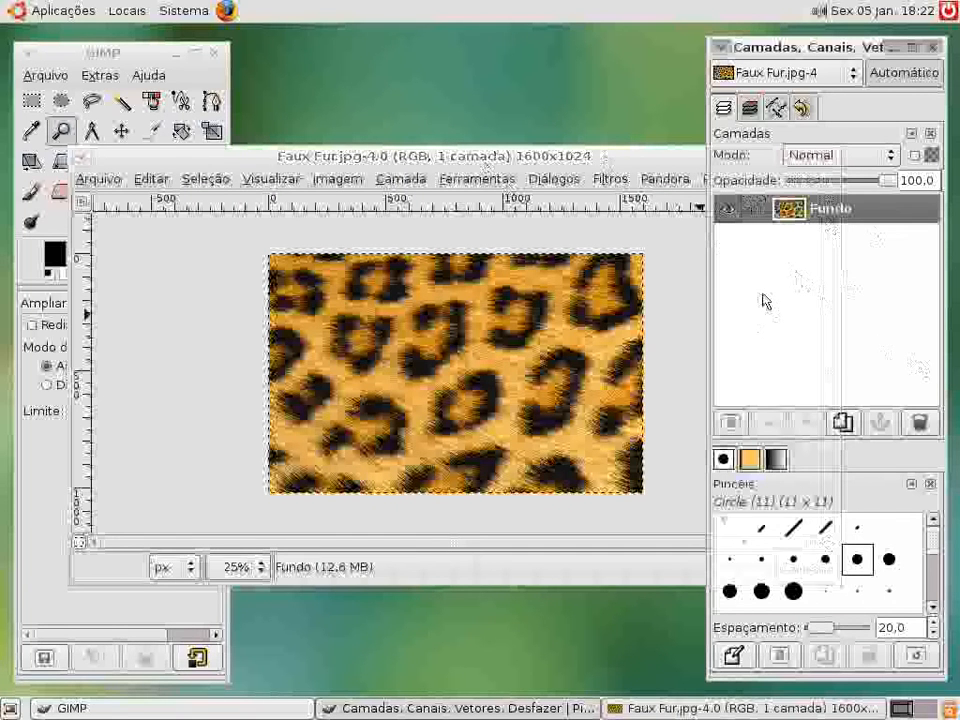
pyautogui.click(736, 427)
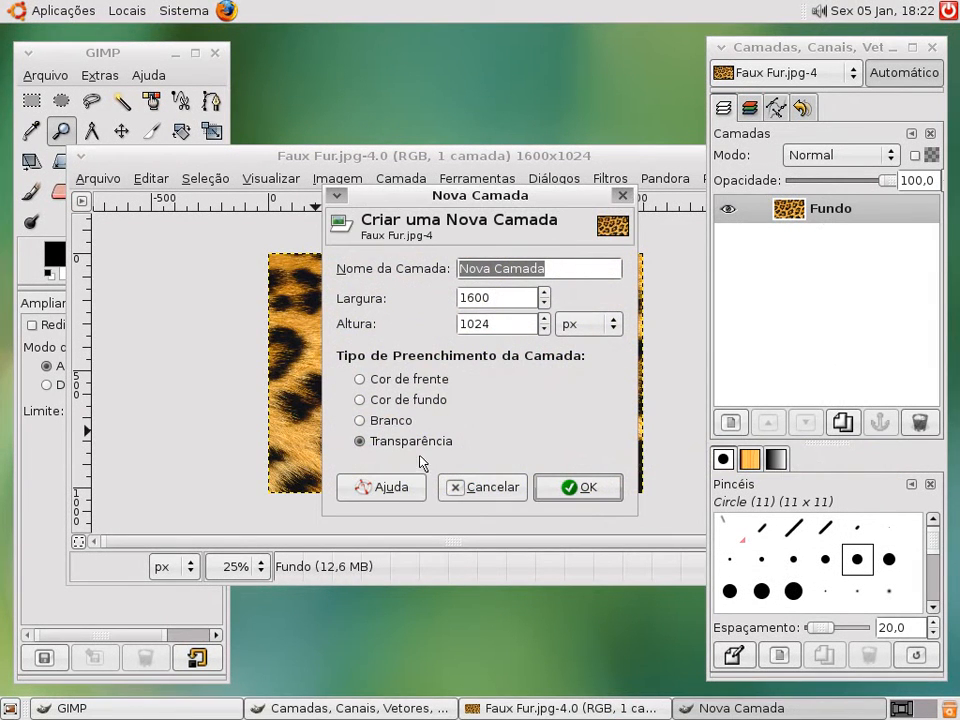
pyautogui.click(502, 489)
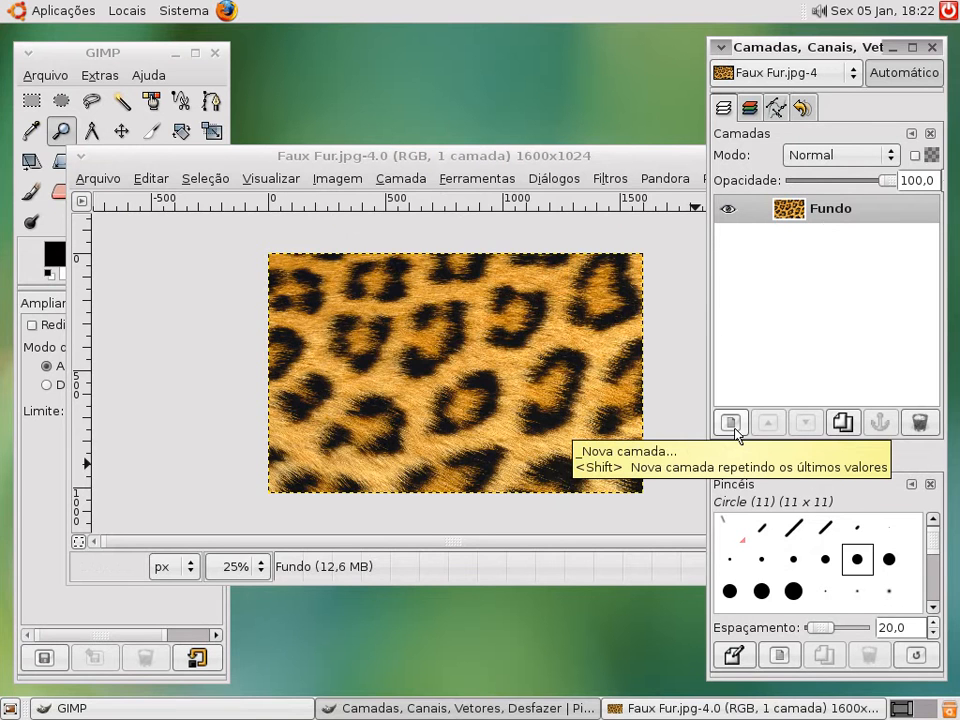
# Create a new 1600 x 1024 px layer named "imagem" with transparency as its fill type
pyautogui.click(734, 424)
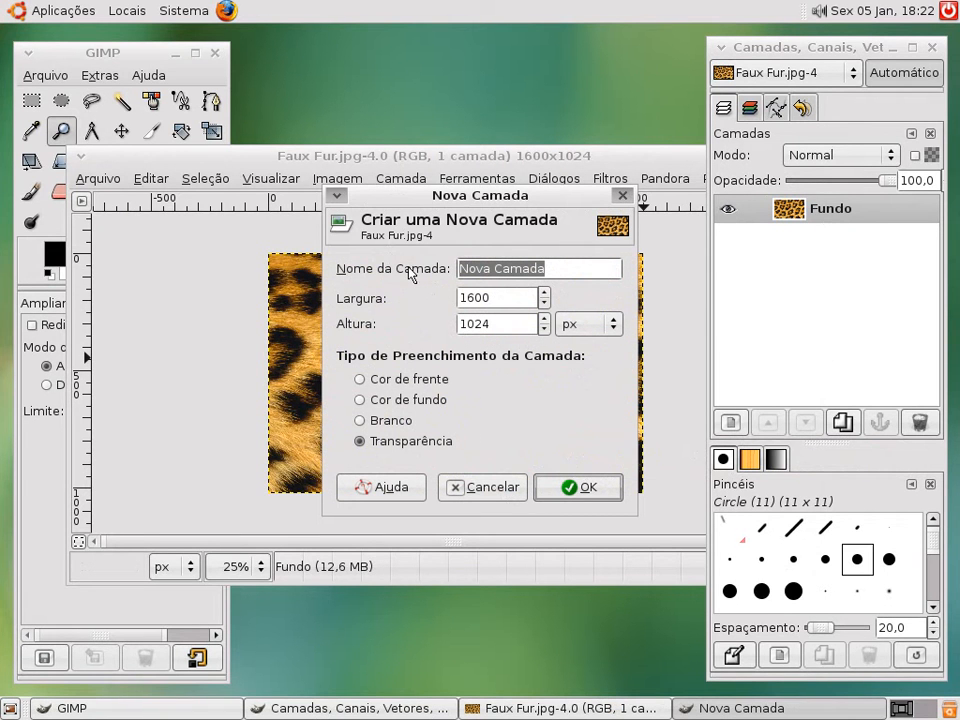
pyautogui.write('imagem')
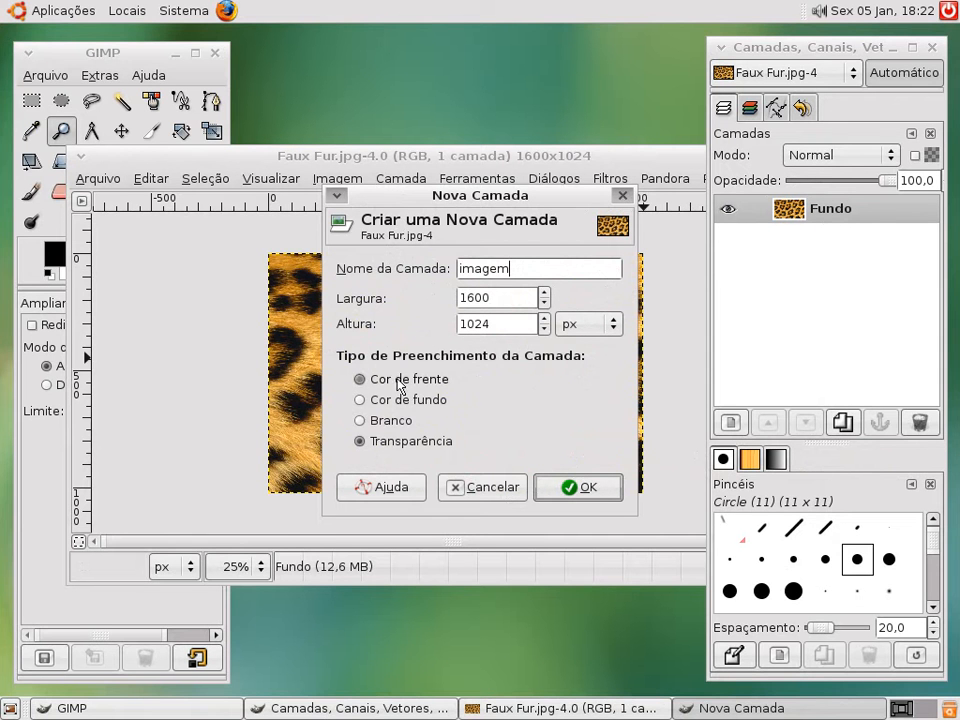
pyautogui.click(586, 490)
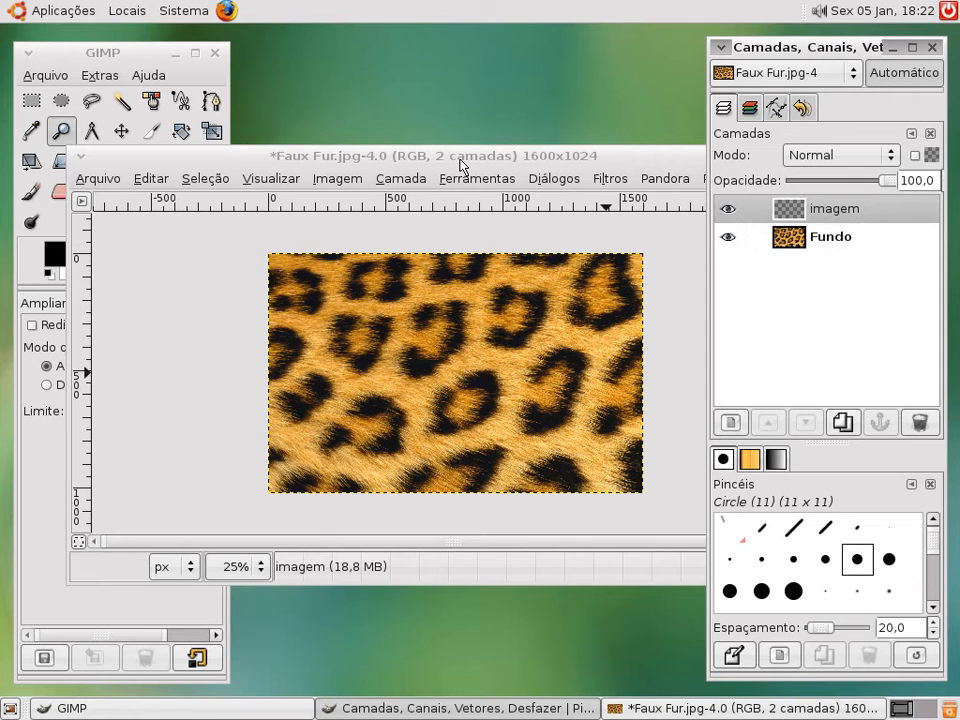
# Paint a black freehand zigzag across the middle of the image on the "imagem" layer with the Paintbrush tool
pyautogui.click(855, 238)
pyautogui.click(828, 212)
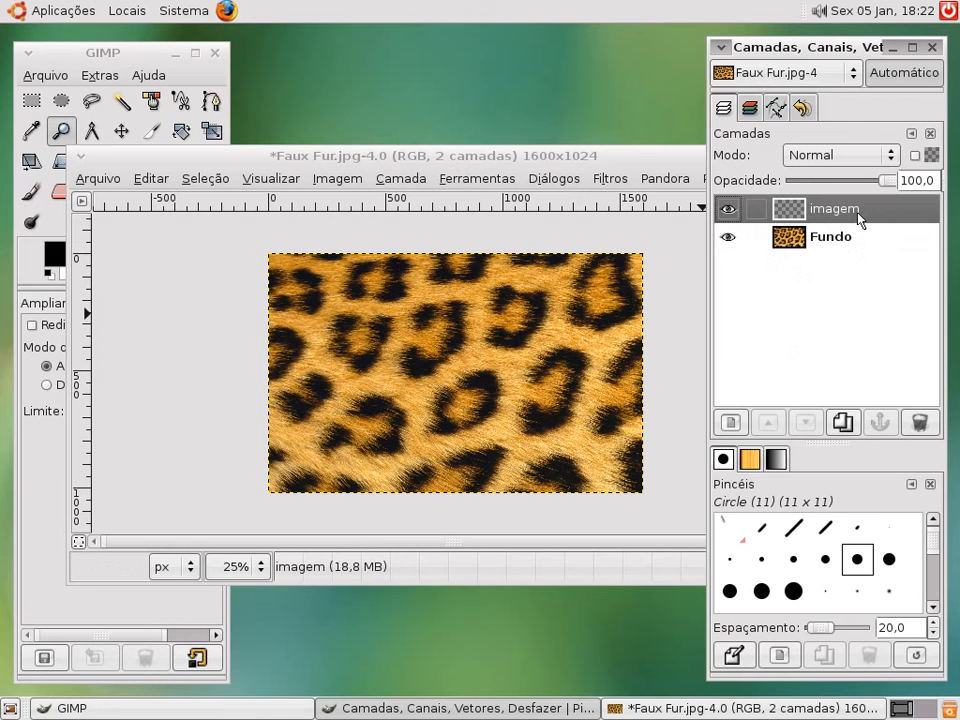
pyautogui.click(108, 57)
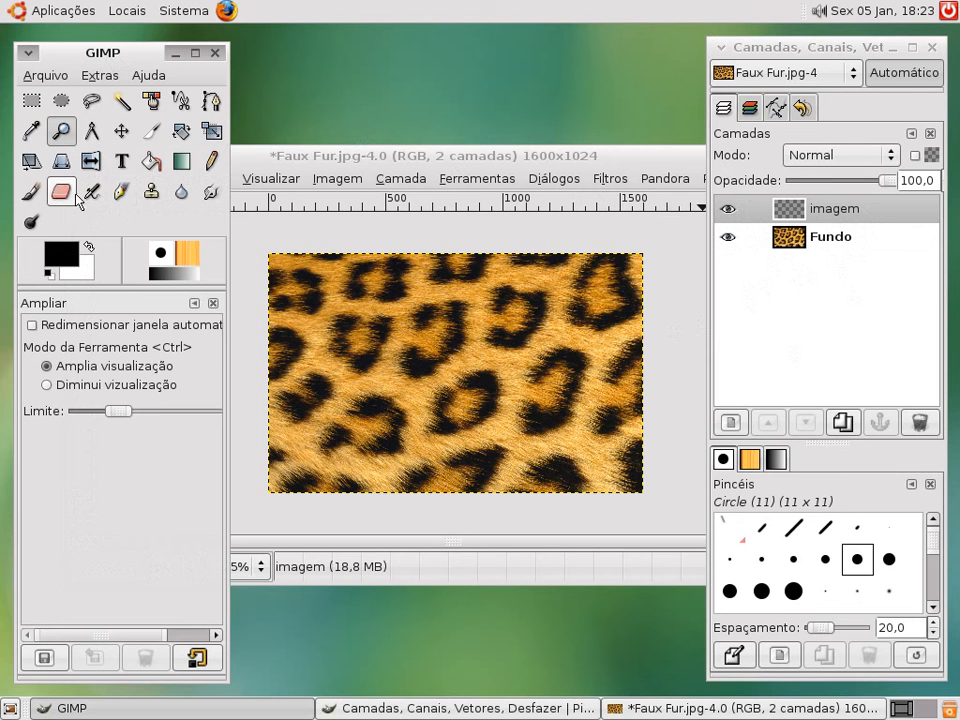
pyautogui.click(44, 196)
pyautogui.click(495, 163)
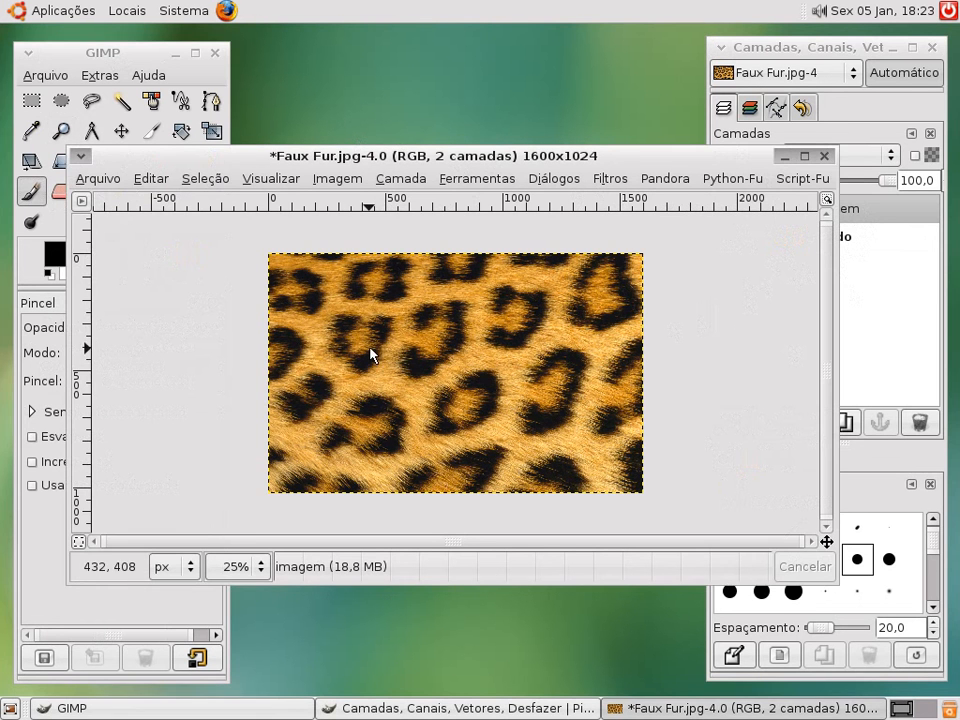
pyautogui.moveTo(352, 300)
pyautogui.mouseDown()
pyautogui.moveTo(354, 410)
pyautogui.moveTo(388, 383)
pyautogui.moveTo(400, 413)
pyautogui.moveTo(443, 404)
pyautogui.moveTo(523, 296)
pyautogui.moveTo(473, 411)
pyautogui.moveTo(568, 311)
pyautogui.moveTo(519, 440)
pyautogui.moveTo(581, 393)
pyautogui.moveTo(619, 432)
pyautogui.mouseUp()
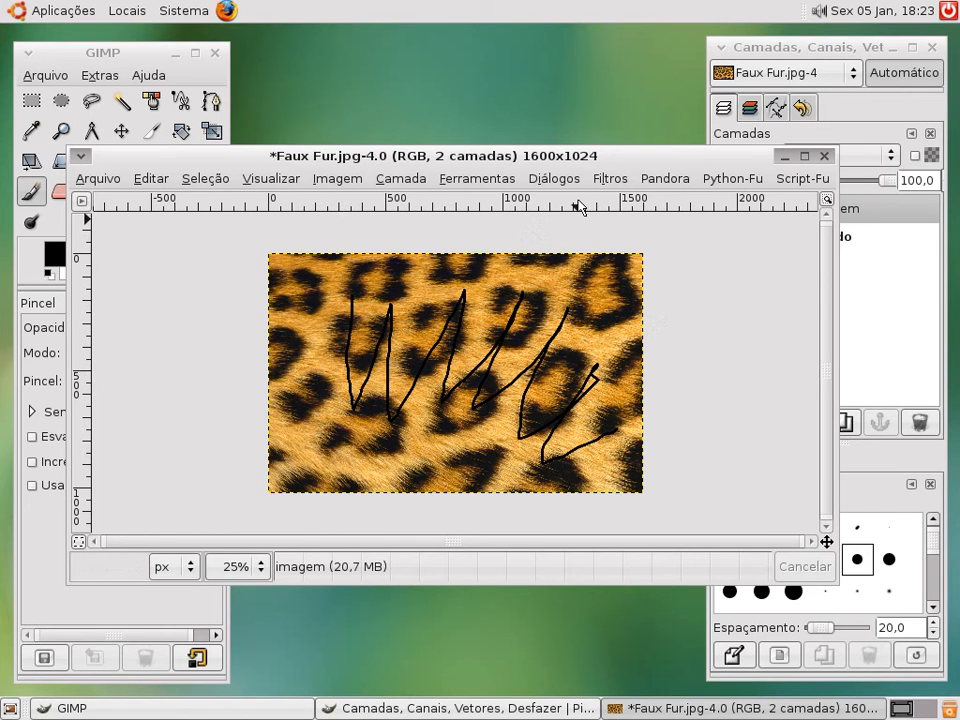
pyautogui.moveTo(593, 154); pyautogui.dragTo(594, 156)
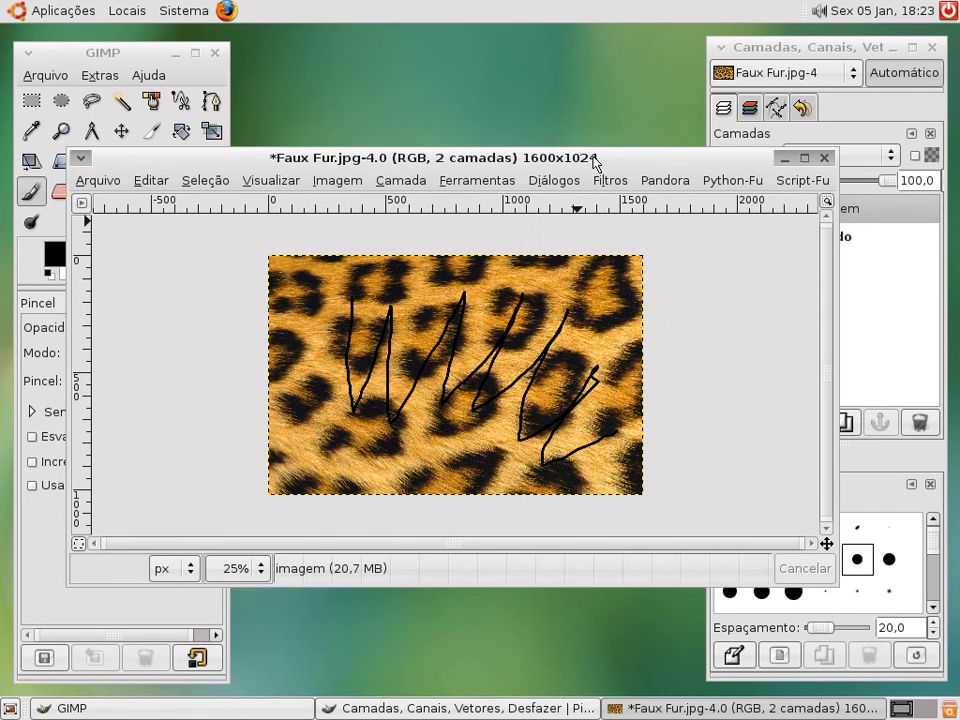
# Toggle the visibility of the "imagem" layer off and on, leaving it hidden
pyautogui.click(895, 338)
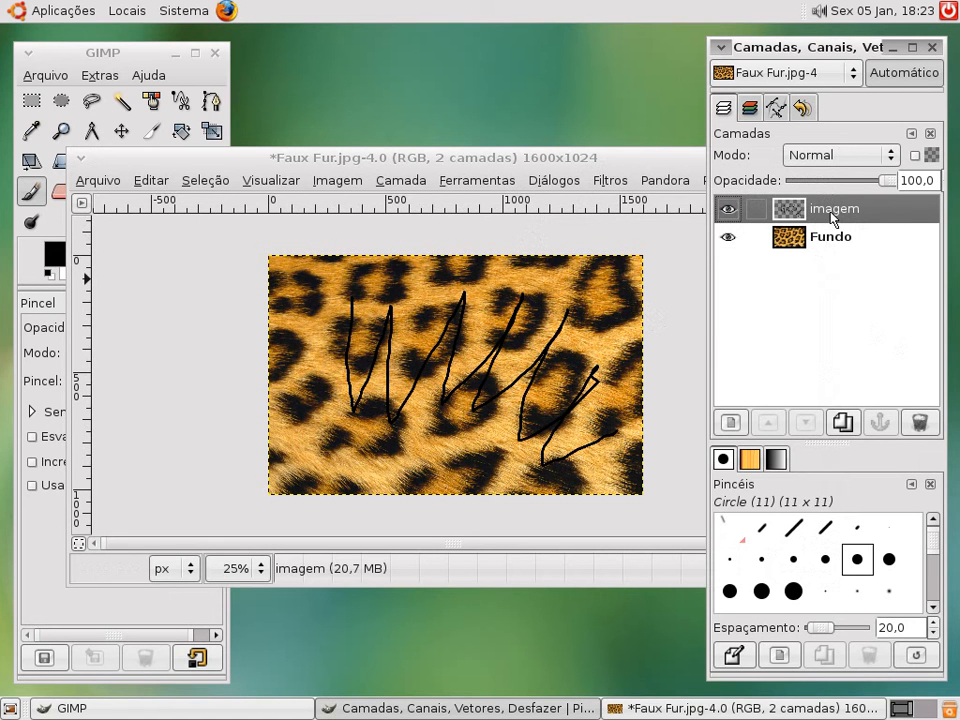
pyautogui.click(728, 210)
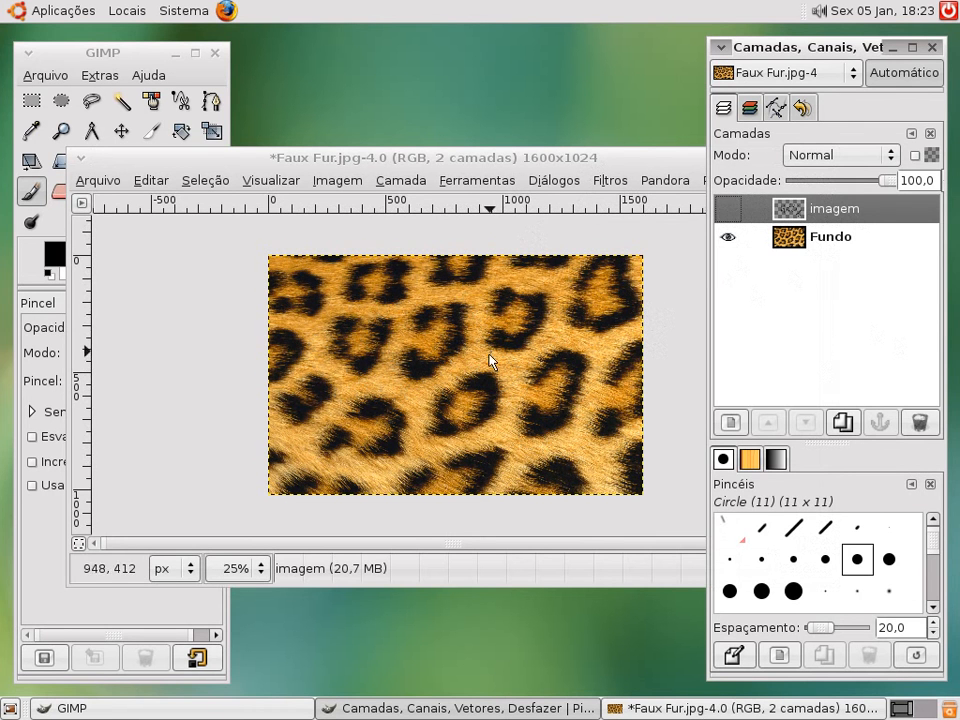
pyautogui.click(727, 210)
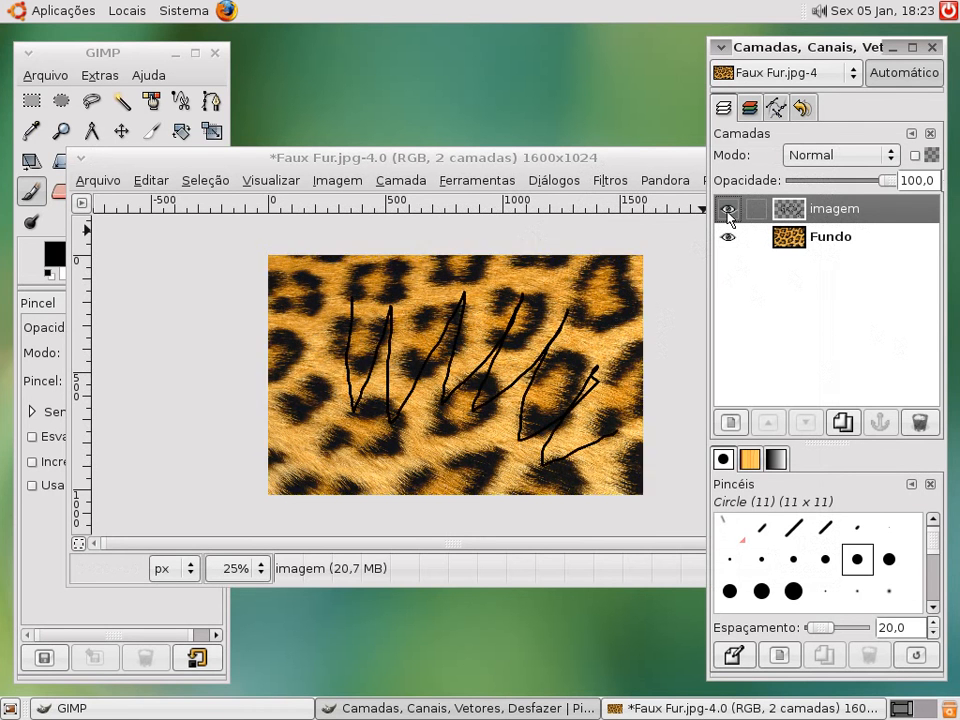
pyautogui.click(727, 210)
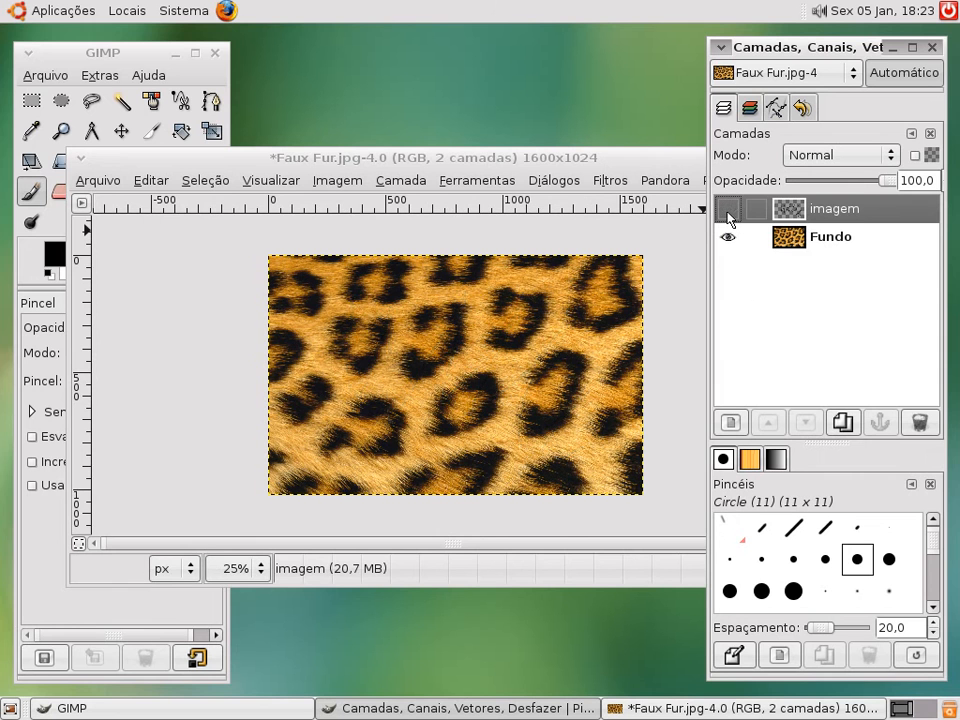
# Paint a black freehand looping stroke across the image on the "Fundo" layer
pyautogui.click(850, 245)
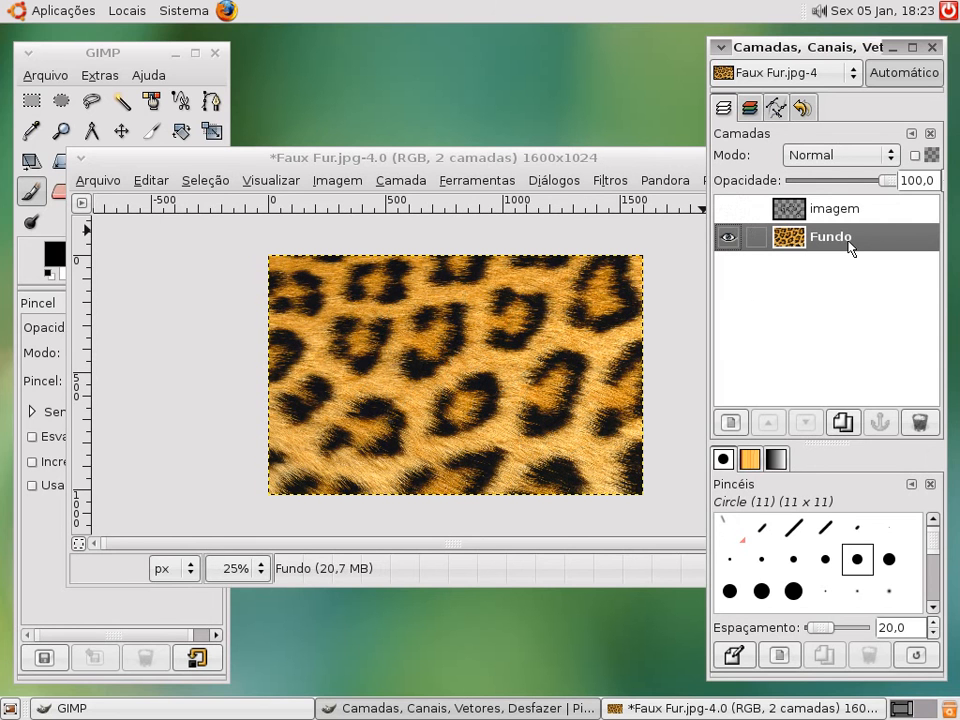
pyautogui.moveTo(279, 306)
pyautogui.mouseDown()
pyautogui.moveTo(555, 395)
pyautogui.moveTo(422, 398)
pyautogui.moveTo(406, 352)
pyautogui.moveTo(576, 438)
pyautogui.mouseUp()
pyautogui.click(840, 257)
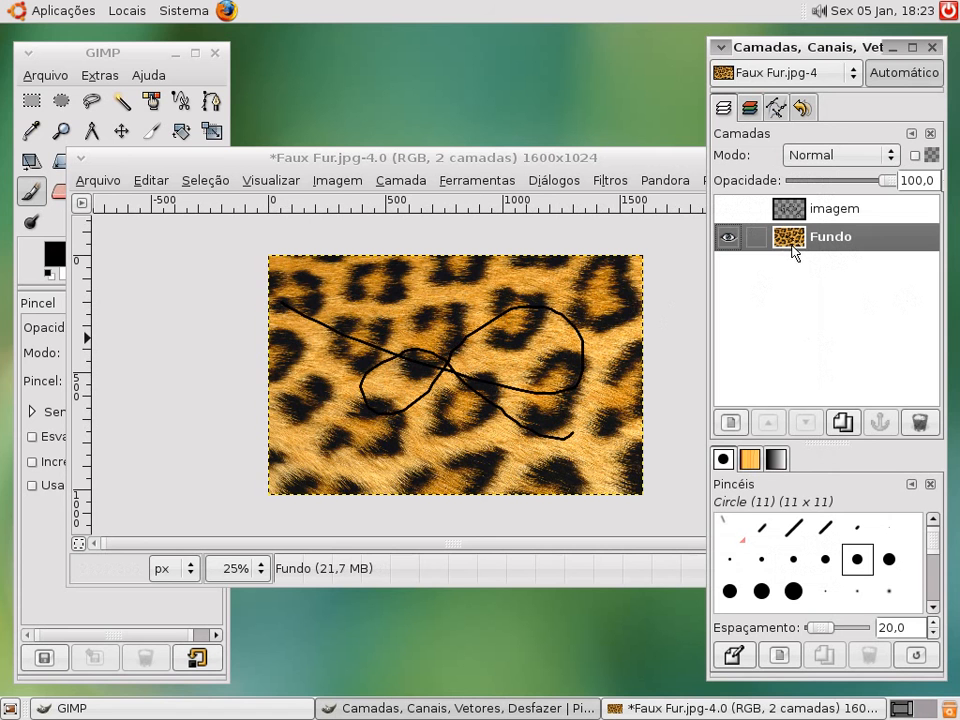
# Toggle the visibility of the "Fundo" and "imagem" layers repeatedly, leaving both layers shown
pyautogui.click(727, 238)
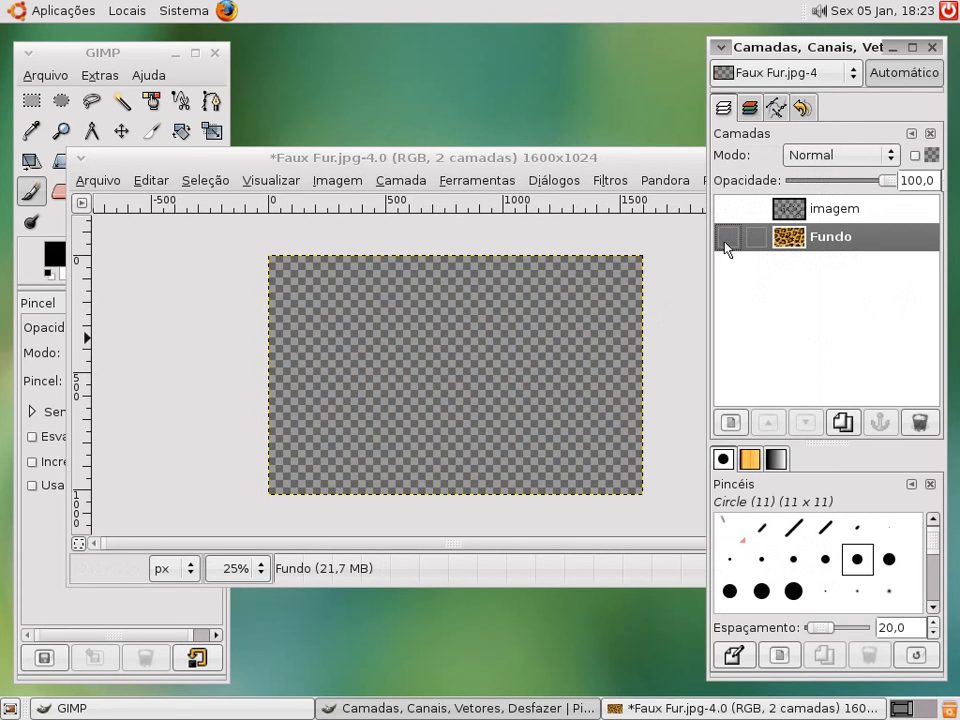
pyautogui.click(726, 240)
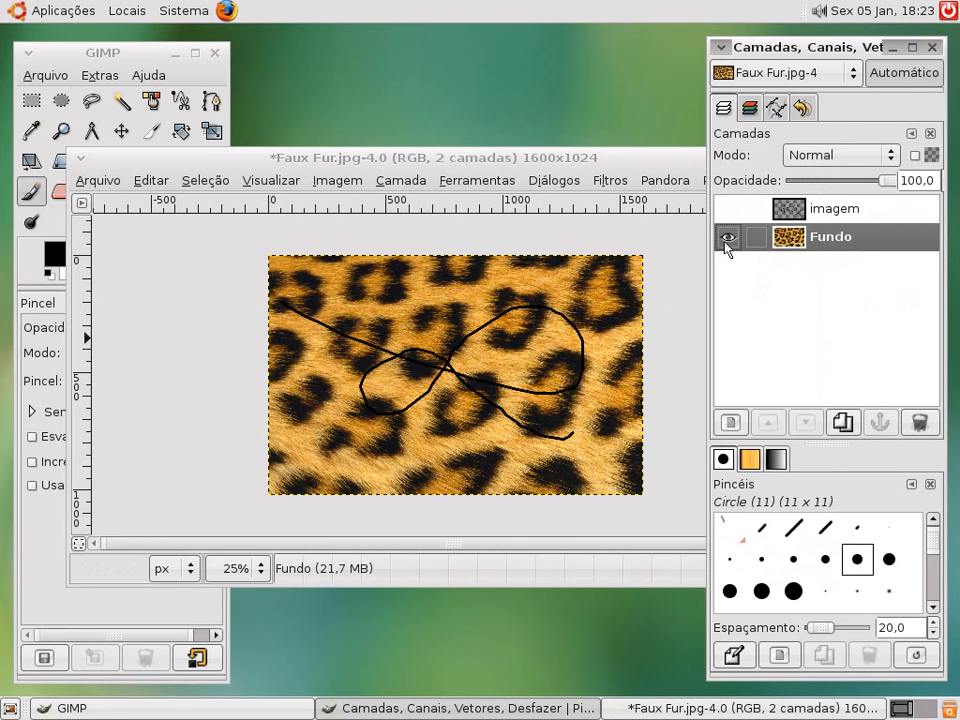
pyautogui.click(726, 240)
pyautogui.click(726, 240)
pyautogui.click(726, 240)
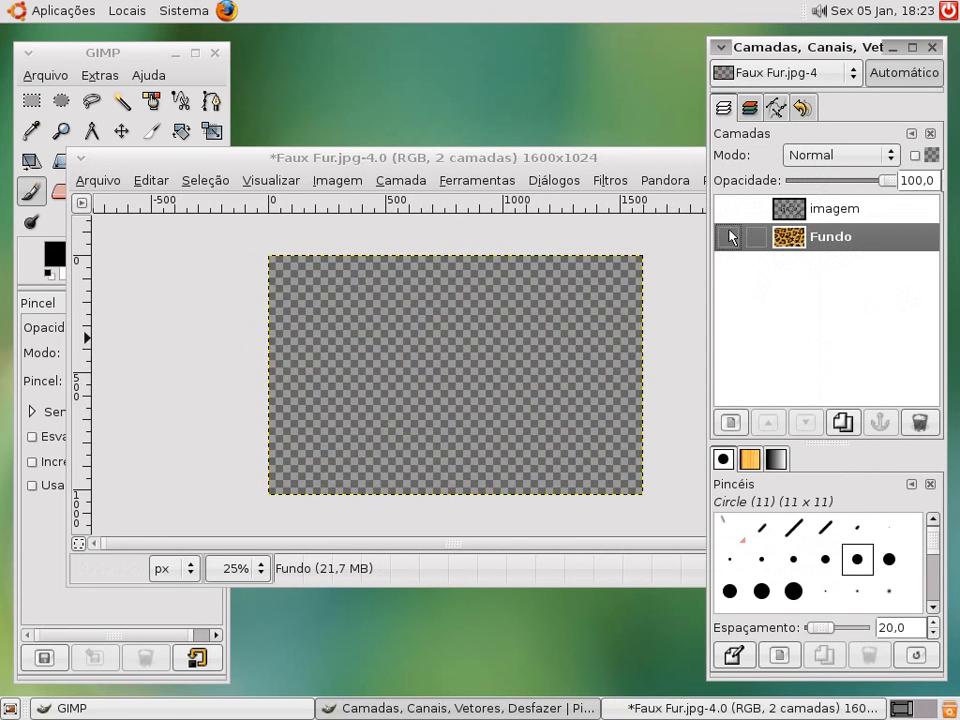
pyautogui.click(727, 209)
pyautogui.click(727, 209)
pyautogui.click(726, 240)
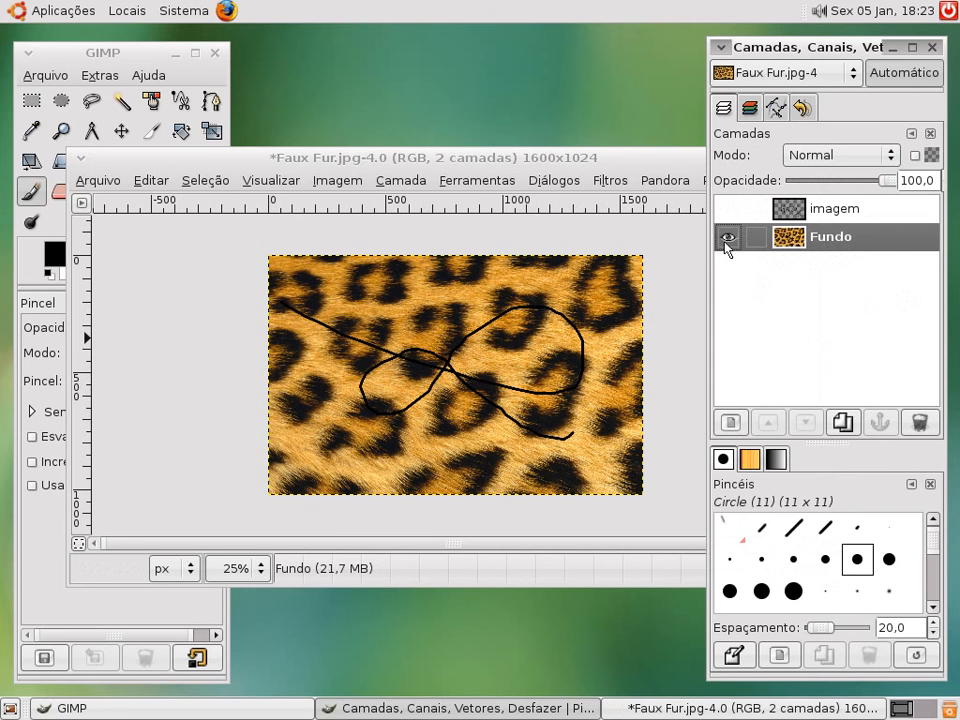
pyautogui.click(727, 209)
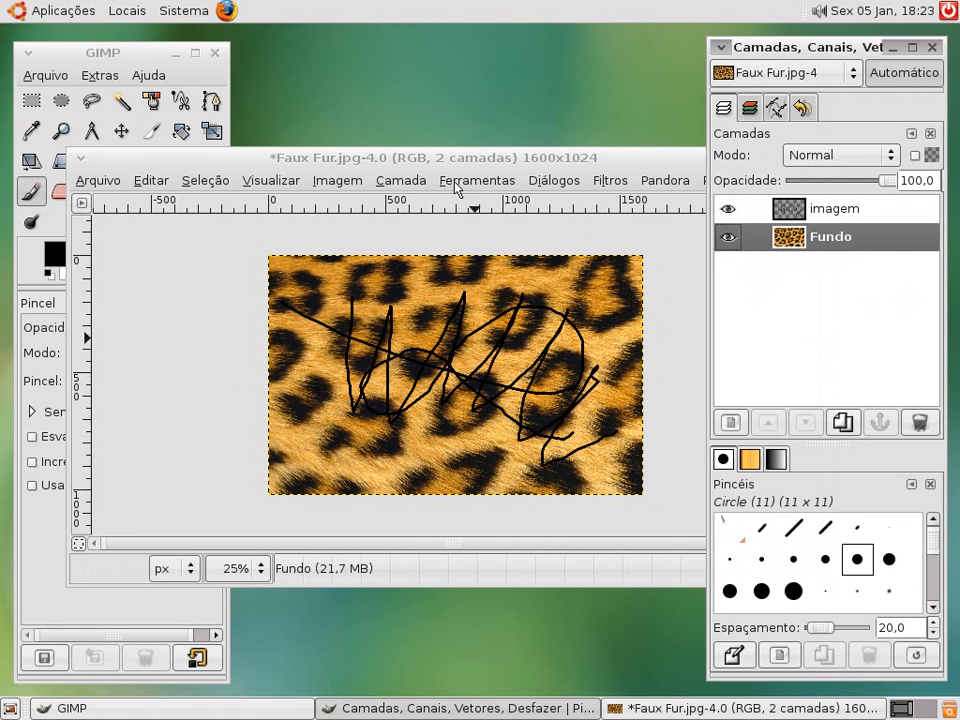
# Switch to the Zoom tool and alternate between magnifying and reducing the painted image, ending at 100% around its lower middle
pyautogui.moveTo(452, 166); pyautogui.dragTo(505, 173)
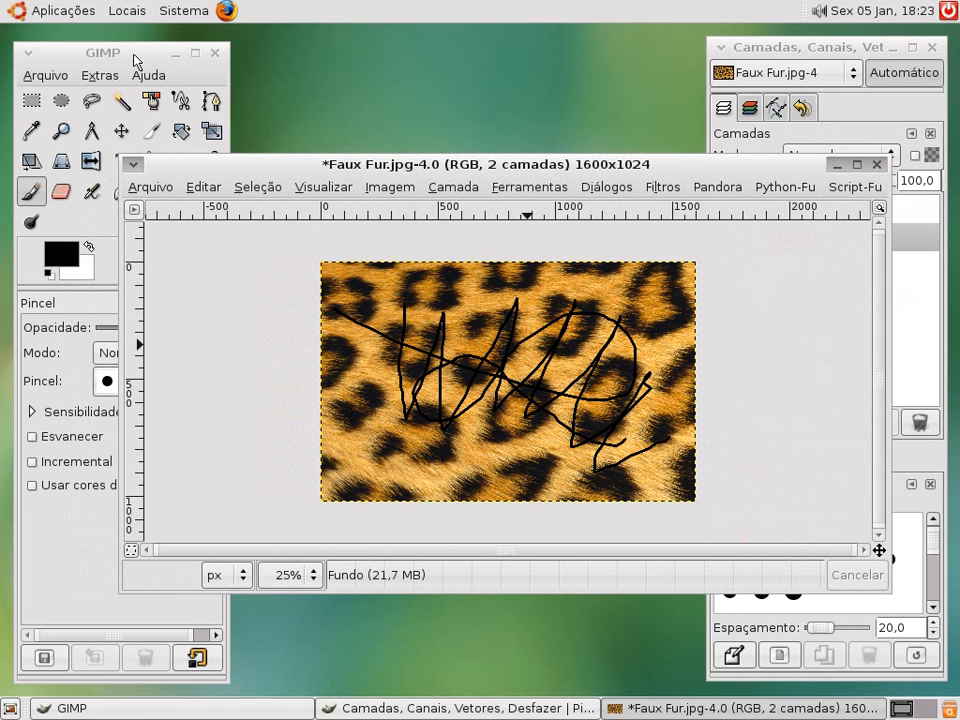
pyautogui.moveTo(508, 171); pyautogui.dragTo(475, 165)
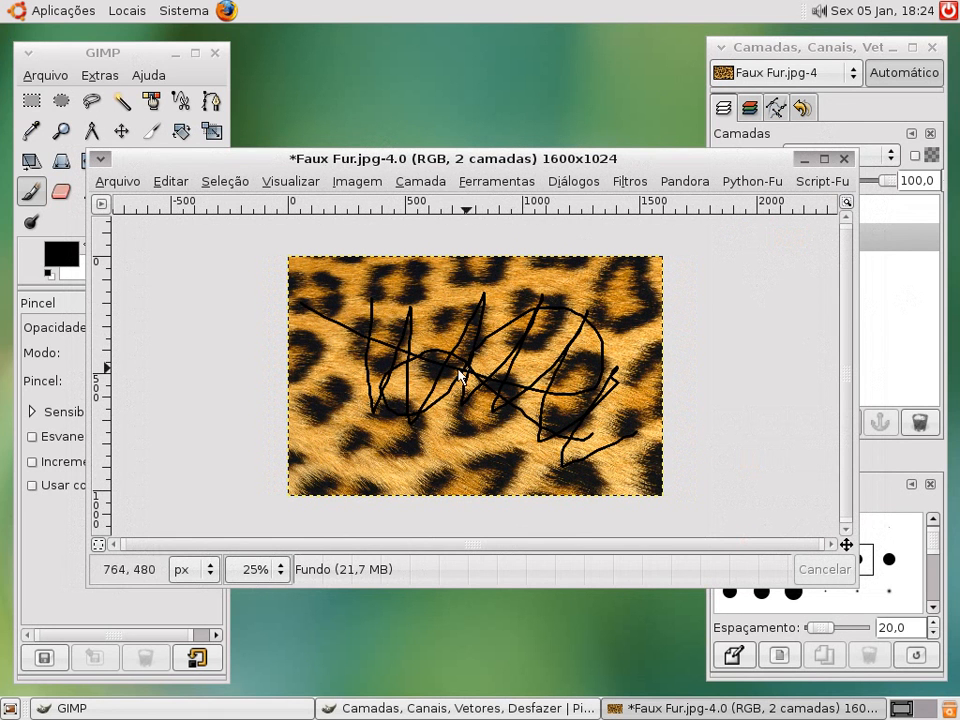
pyautogui.click(52, 218)
pyautogui.click(61, 131)
pyautogui.click(484, 376)
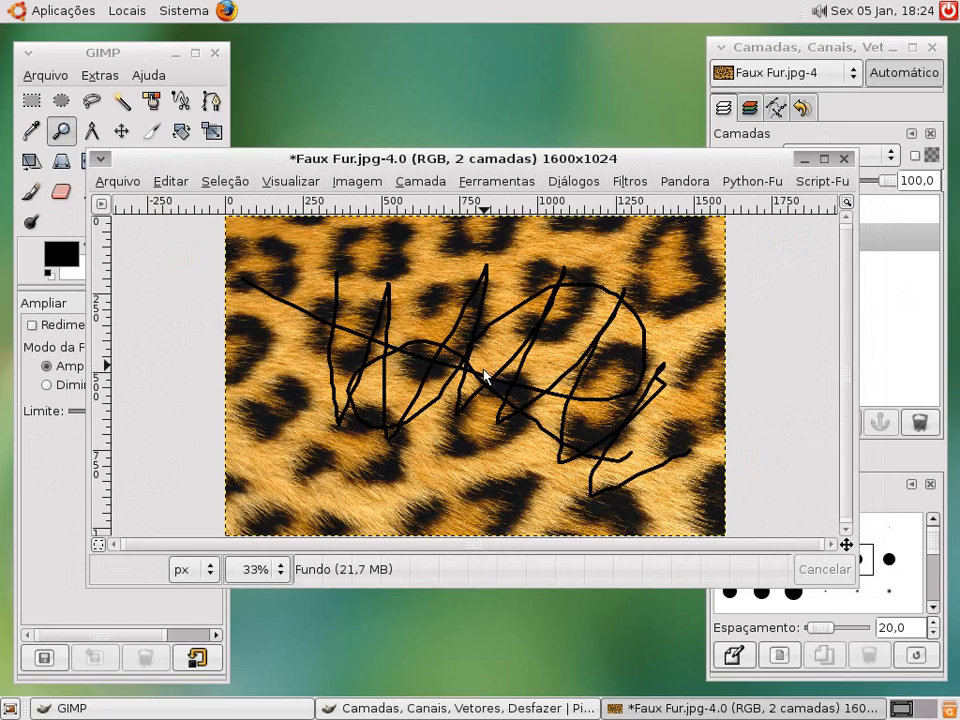
pyautogui.scroll(5, 485, 375)
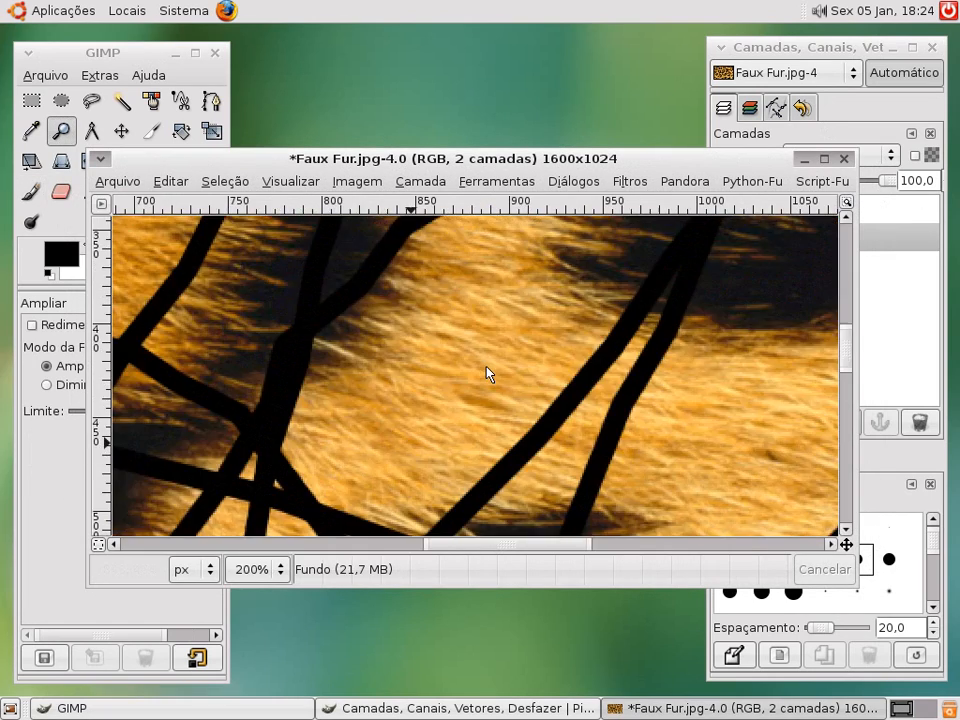
pyautogui.scroll(-5, 487, 371)
pyautogui.scroll(3, 456, 360)
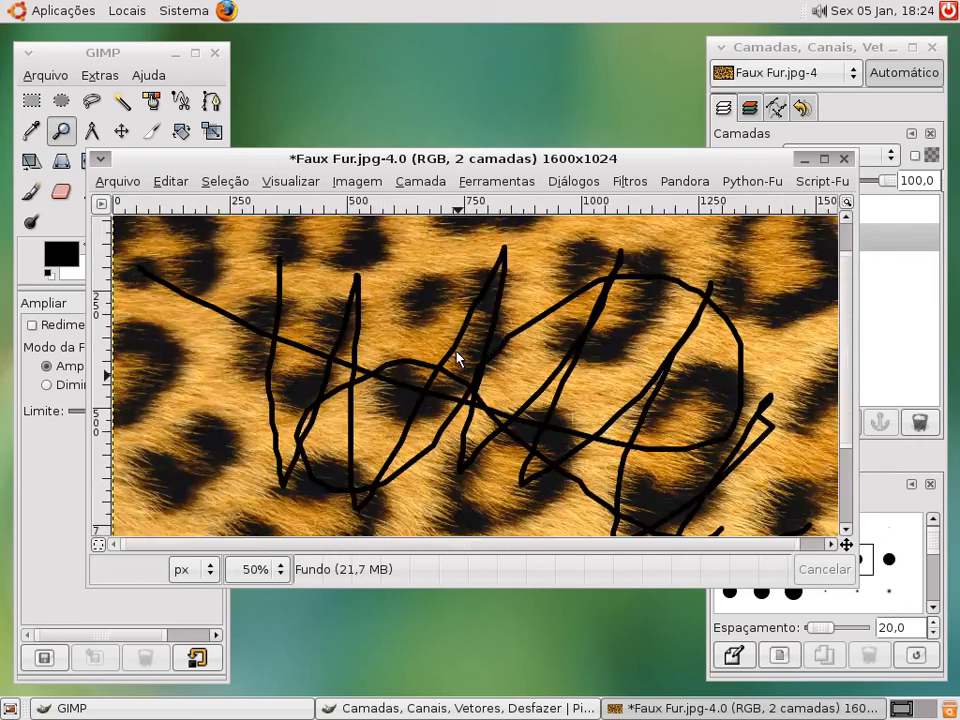
pyautogui.moveTo(322, 304); pyautogui.dragTo(602, 531)
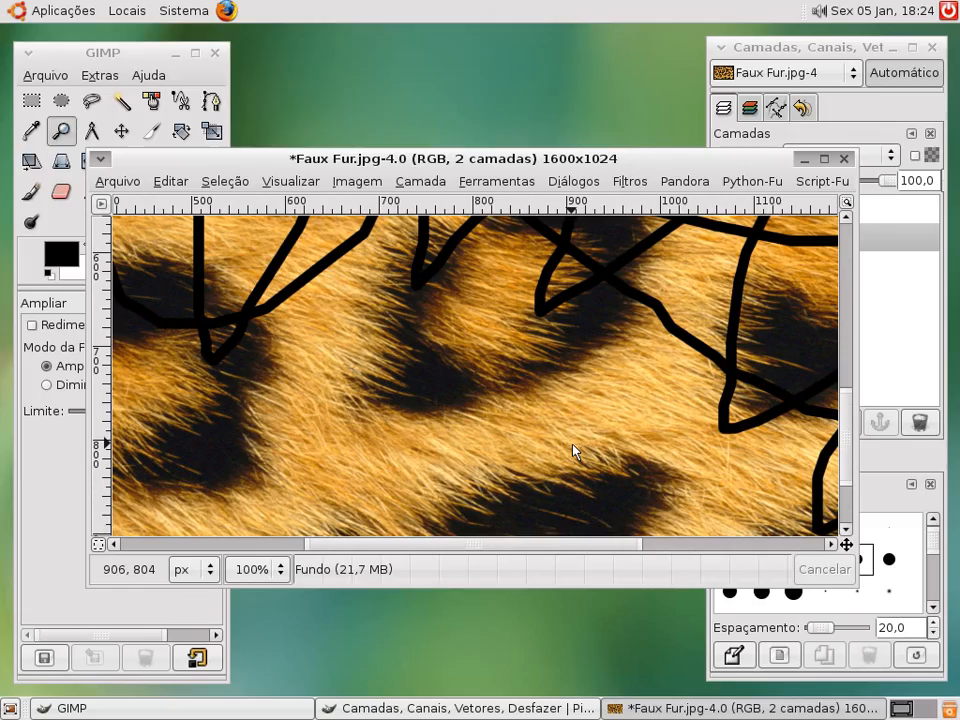